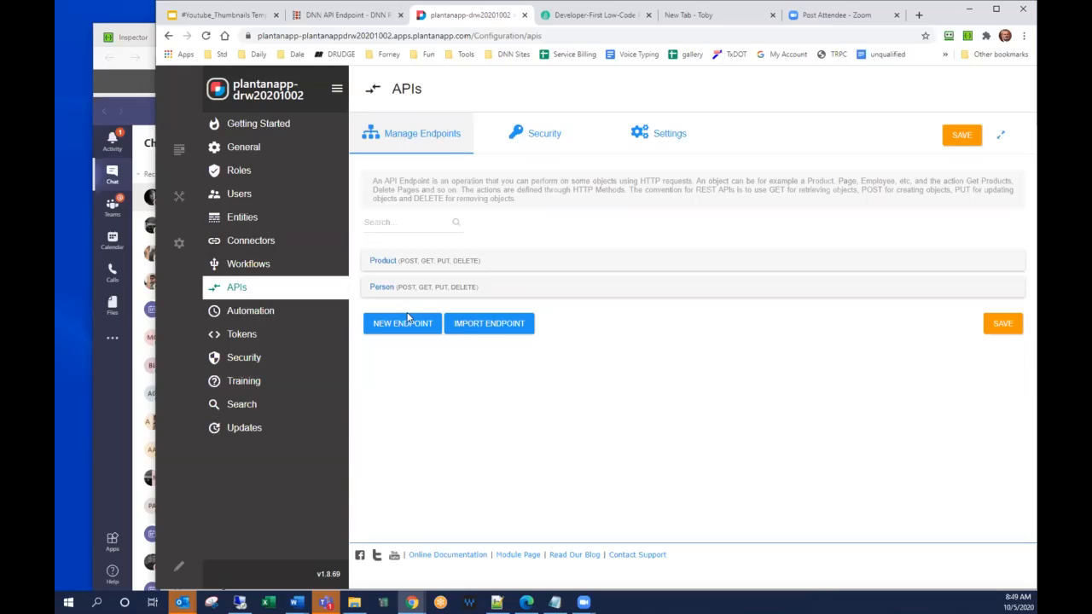
Create a new API endpoint named GetUsers that uses the GET method.
{"action": "left_click", "coordinate": [406, 325]}
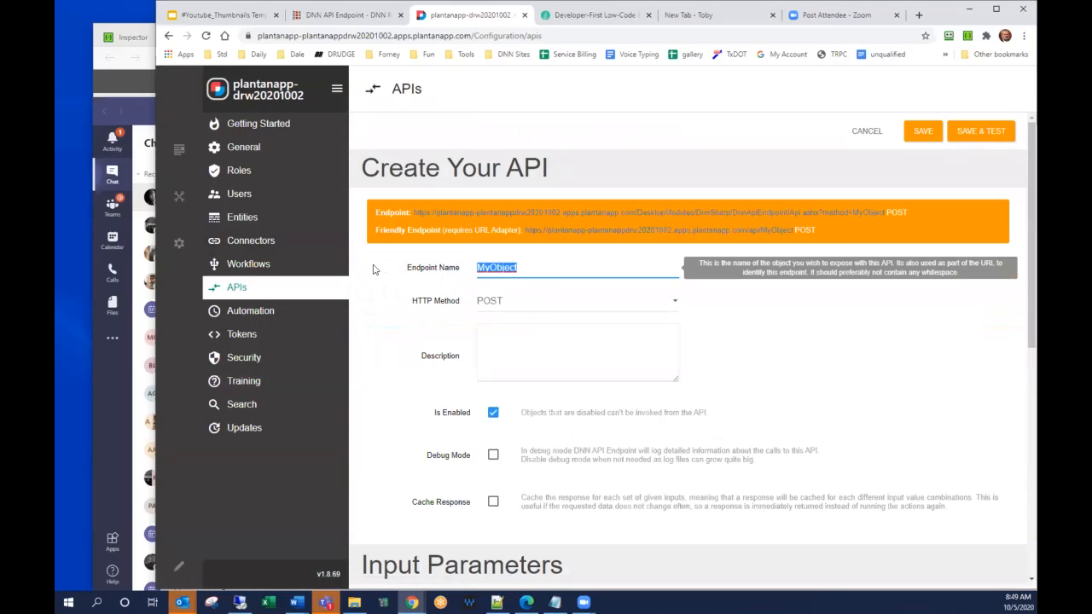
{"action": "type", "text": "GetUsers"}
{"action": "left_click", "coordinate": [546, 301]}
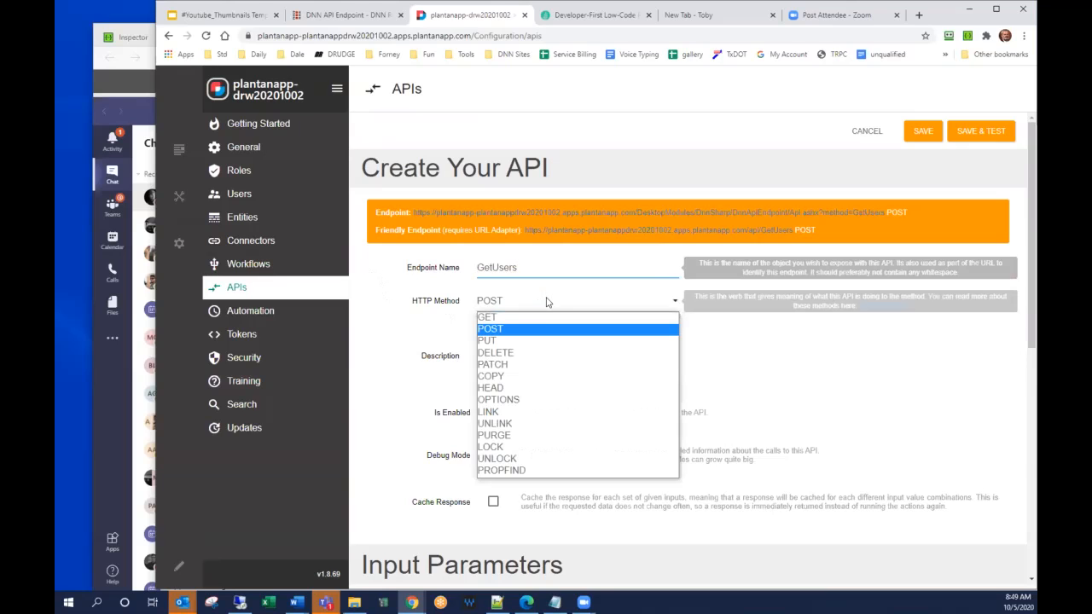
{"action": "left_click", "coordinate": [539, 317]}
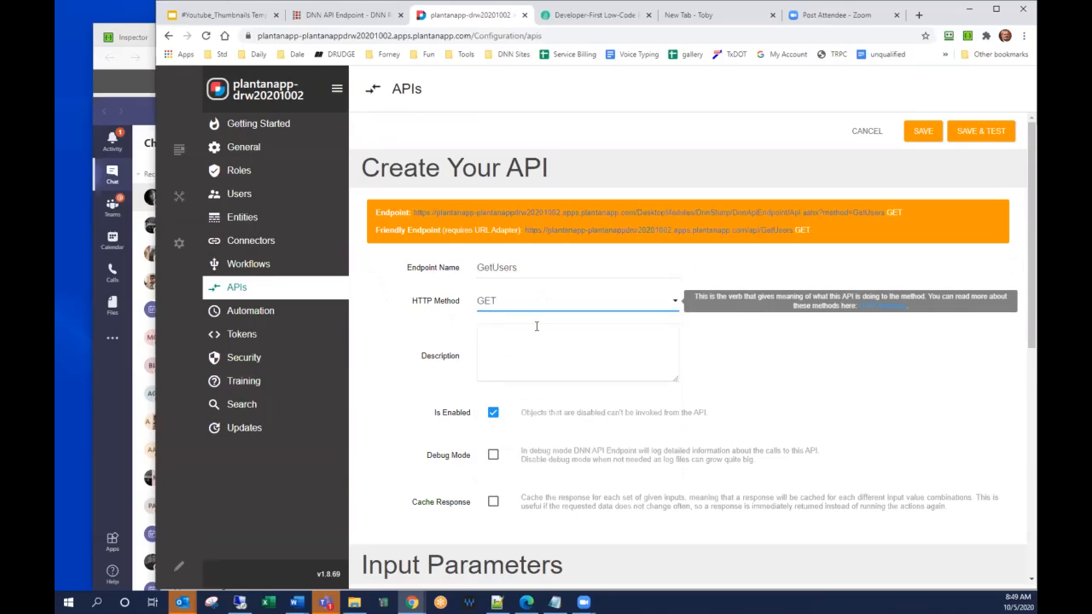
Describe the GetUsers endpoint as "Return a list of all users".
{"action": "left_click", "coordinate": [535, 330]}
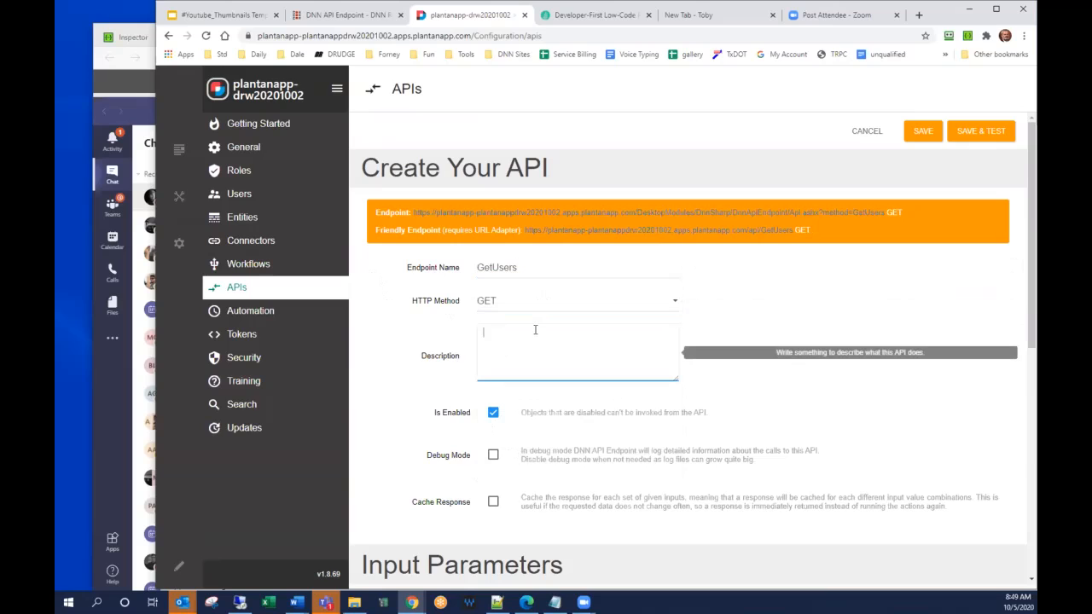
{"action": "type", "text": "Return a list of all users"}
Add a Load Entities (SQL) action to the endpoint with the description "Get all users".
{"action": "scroll", "coordinate": [453, 305], "scroll_direction": "down", "scroll_amount": 1}
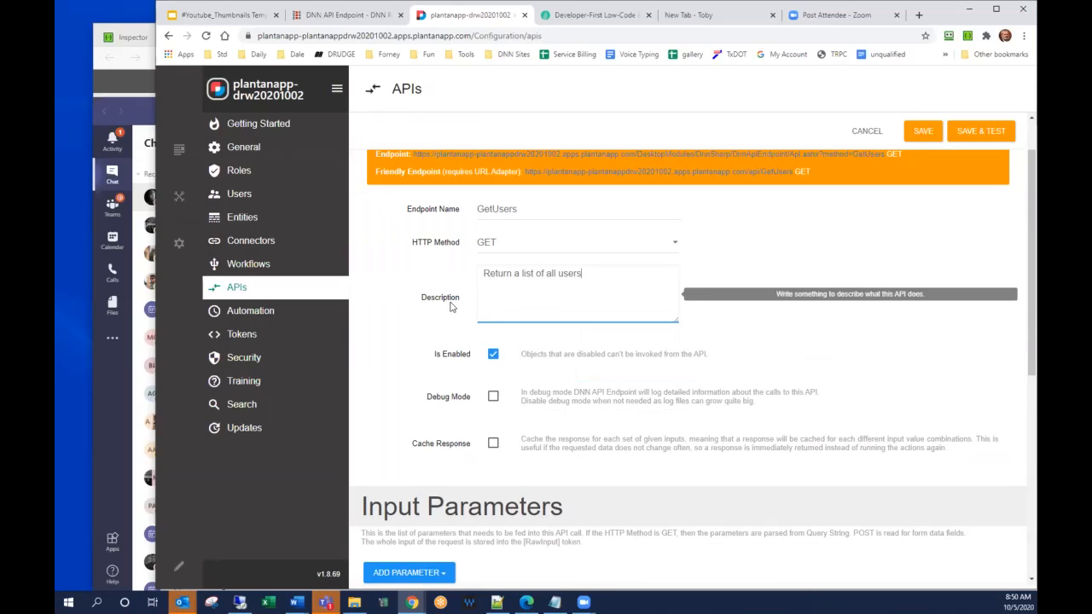
{"action": "scroll", "coordinate": [453, 305], "scroll_direction": "down", "scroll_amount": 6}
{"action": "left_click", "coordinate": [445, 222]}
{"action": "left_click", "coordinate": [444, 222]}
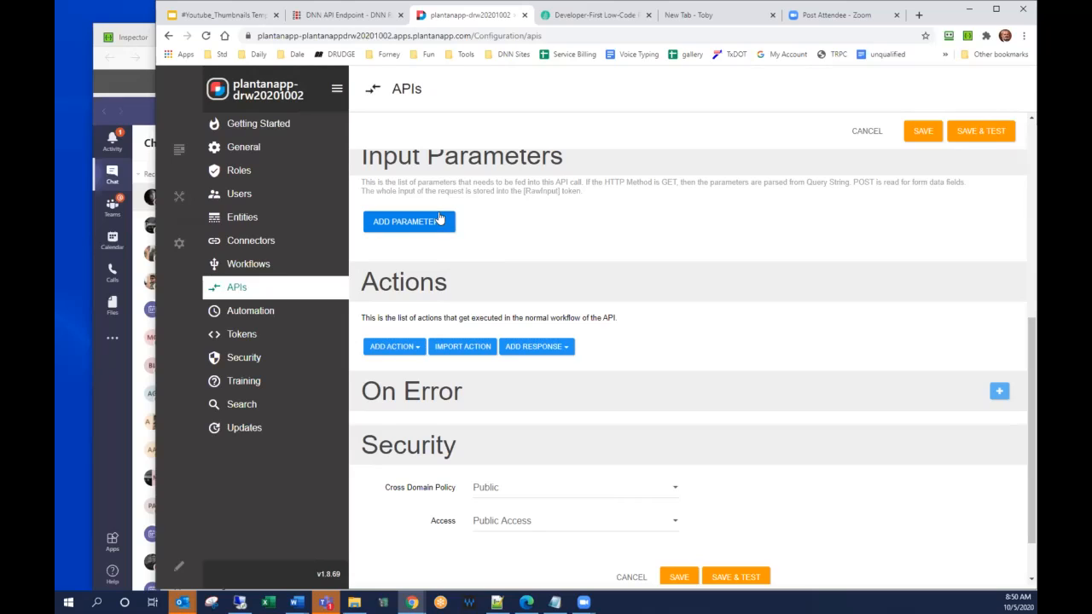
{"action": "left_click", "coordinate": [393, 346]}
{"action": "scroll", "coordinate": [412, 332], "scroll_direction": "down", "scroll_amount": 1}
{"action": "type", "text": "sql"}
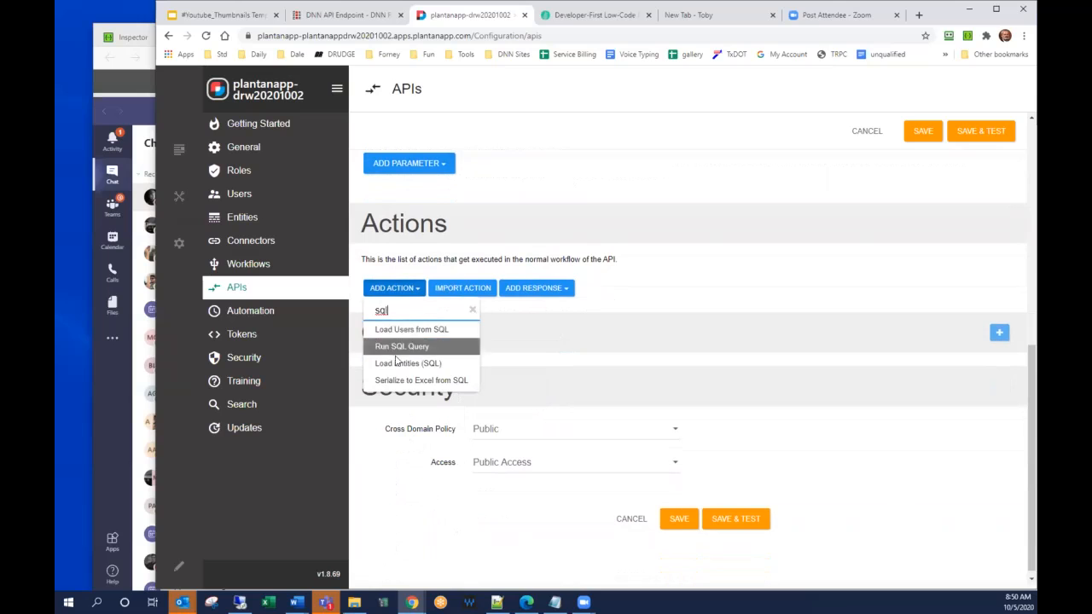
{"action": "left_click", "coordinate": [397, 364]}
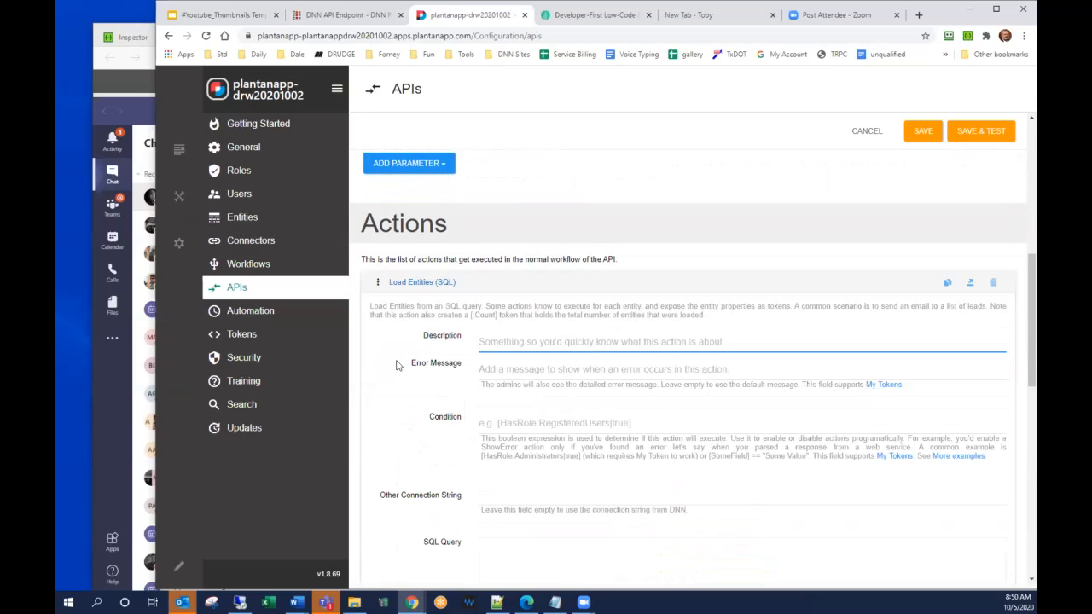
{"action": "type", "text": "Get all users"}
Set the action's SQL query to "select userid, firstname, lastname from users".
{"action": "scroll", "coordinate": [597, 379], "scroll_direction": "down", "scroll_amount": 2}
{"action": "left_click", "coordinate": [598, 379]}
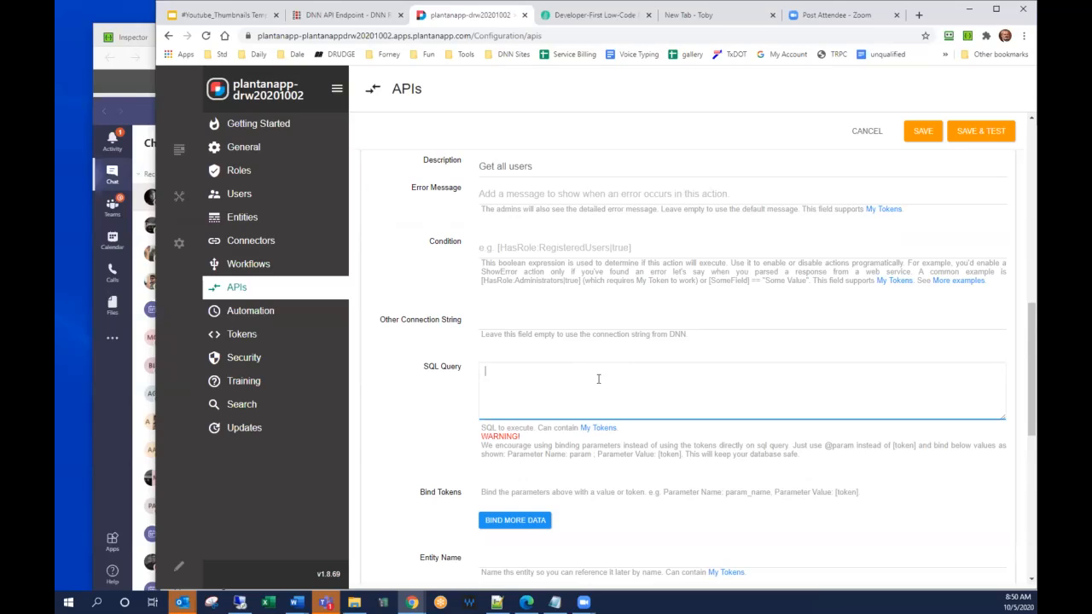
{"action": "type", "text": "select userid, firstname, la"}
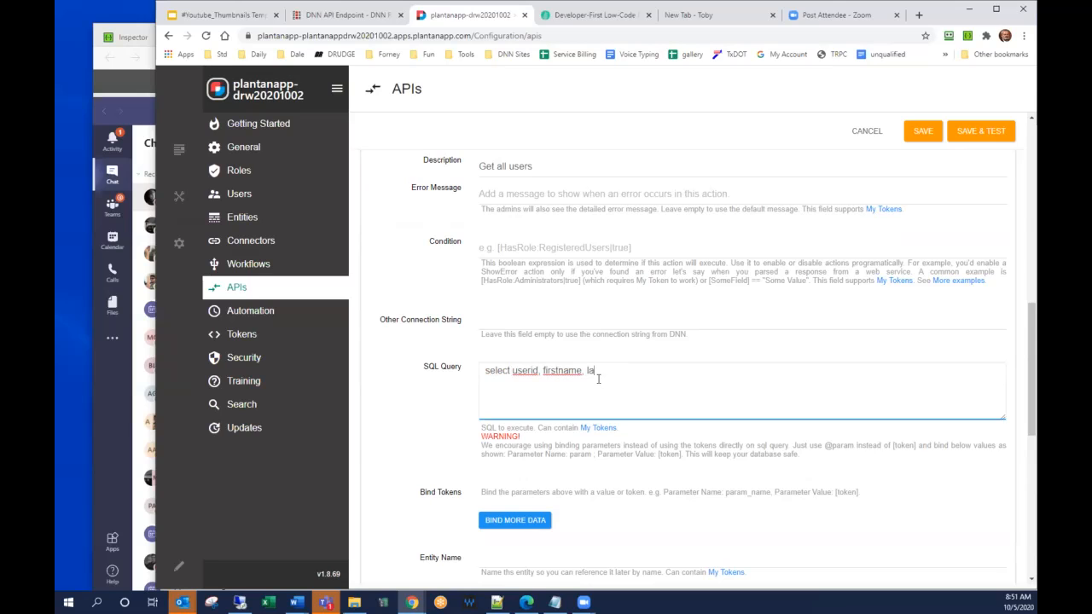
{"action": "type", "text": "stname from users"}
Name the loaded entity UserList and select that name for reuse.
{"action": "scroll", "coordinate": [598, 379], "scroll_direction": "down", "scroll_amount": 1}
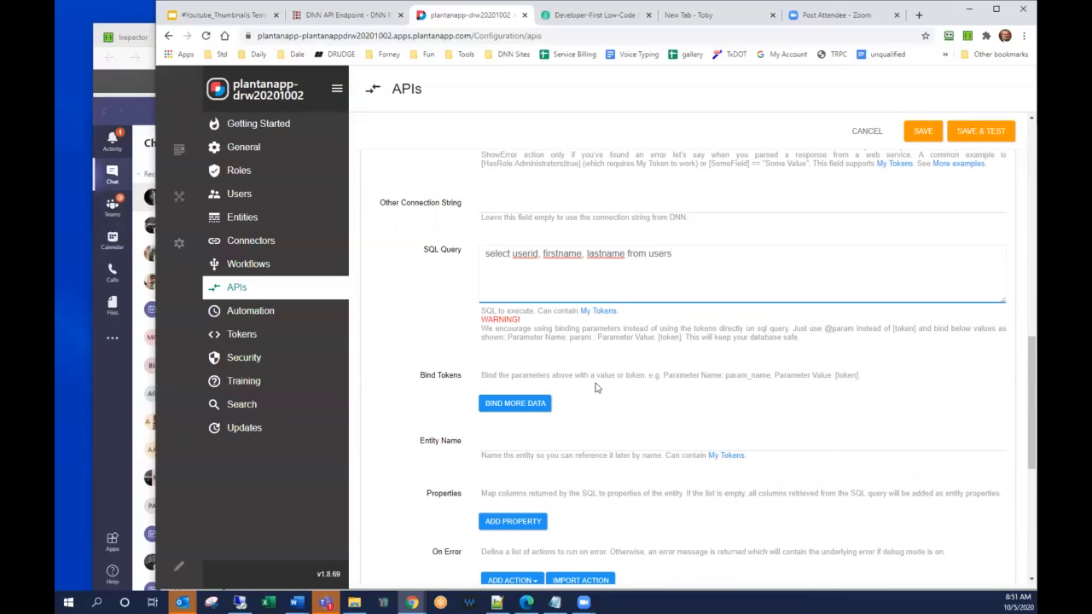
{"action": "left_click", "coordinate": [527, 456]}
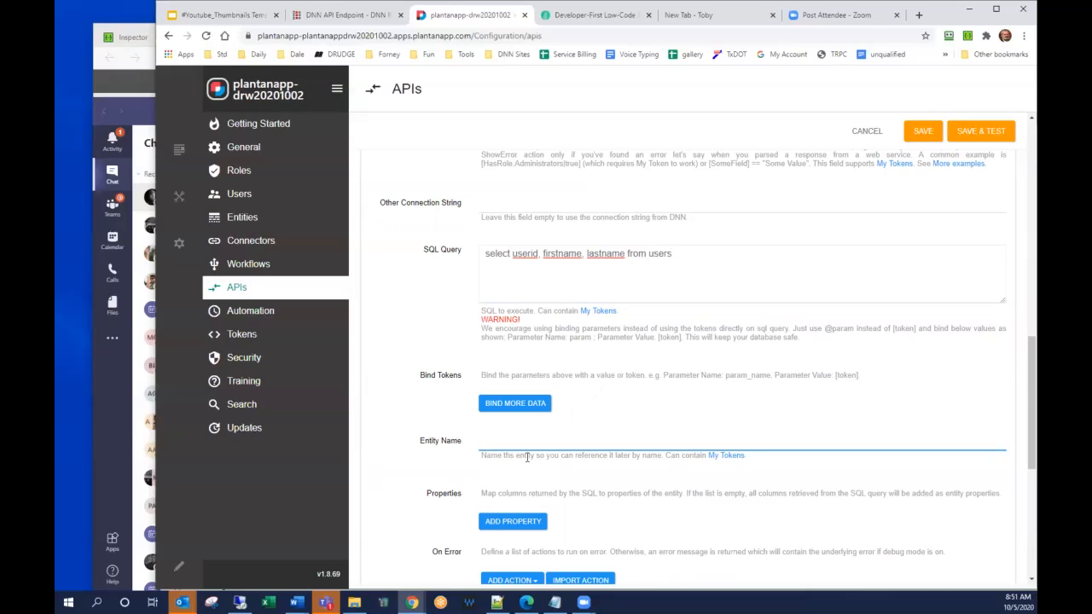
{"action": "type", "text": "UserList"}
{"action": "scroll", "coordinate": [518, 436], "scroll_direction": "down", "scroll_amount": 3}
{"action": "left_click_drag", "start_coordinate": [530, 203], "coordinate": [433, 211]}
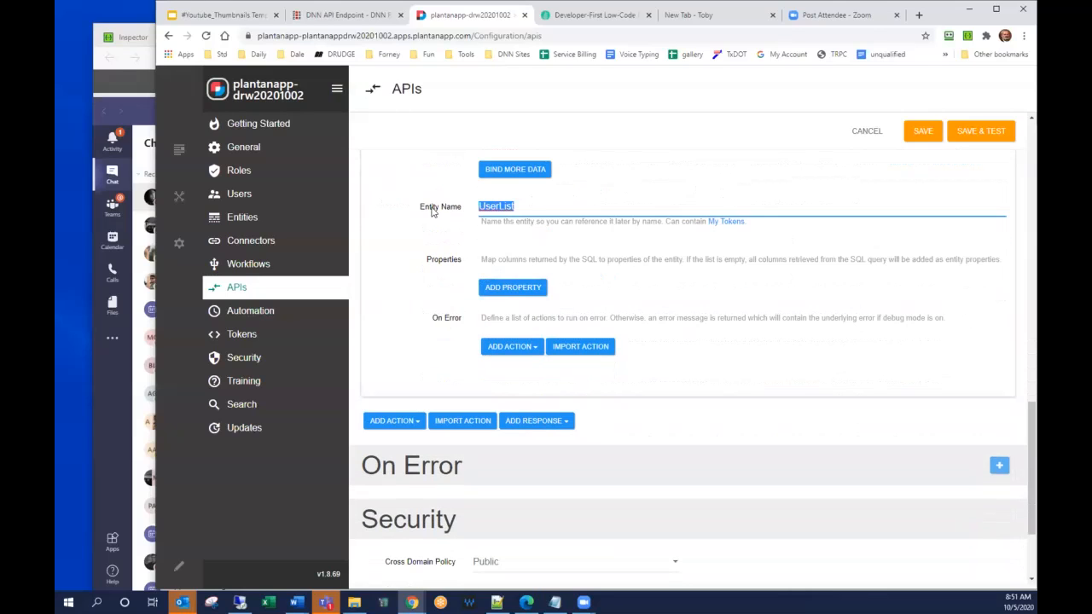
Add a JSON Entity List output response with the description "Output the list".
{"action": "left_click", "coordinate": [538, 422]}
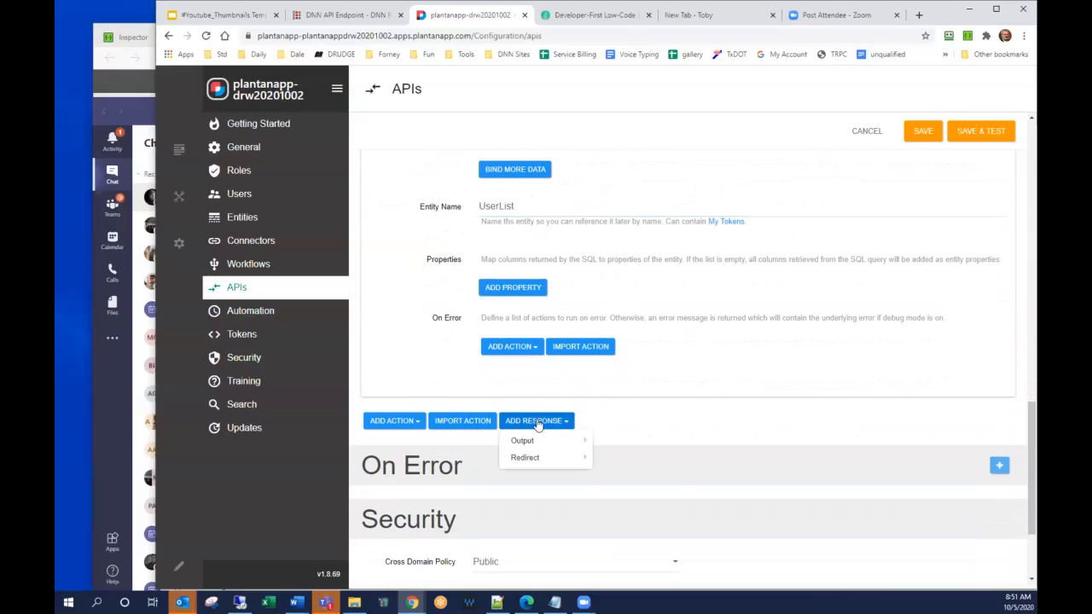
{"action": "mouse_move", "coordinate": [538, 441]}
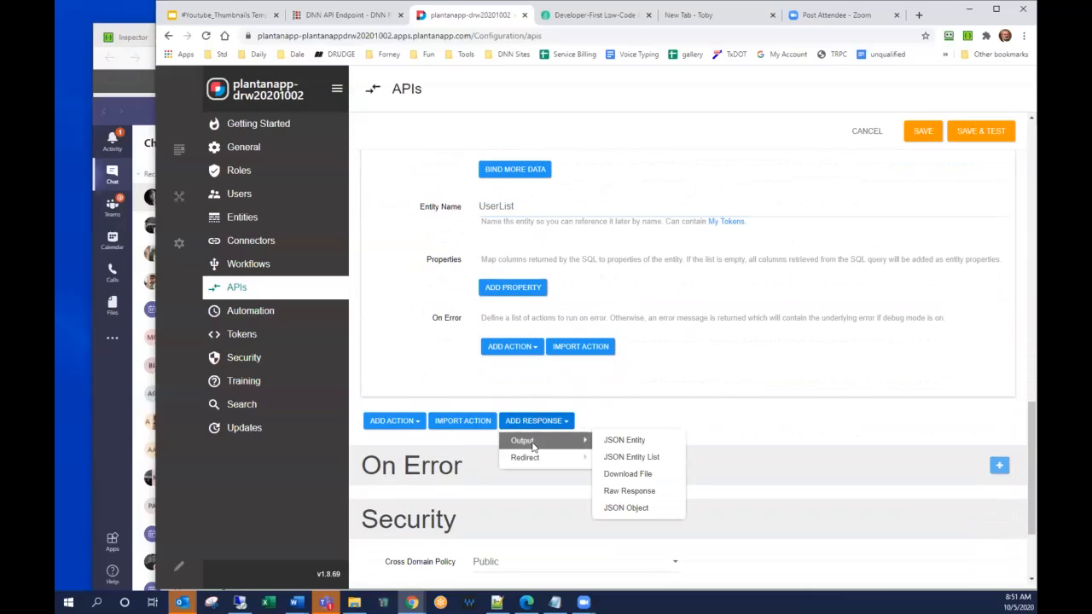
{"action": "left_click", "coordinate": [631, 458]}
{"action": "scroll", "coordinate": [645, 459], "scroll_direction": "down", "scroll_amount": 2}
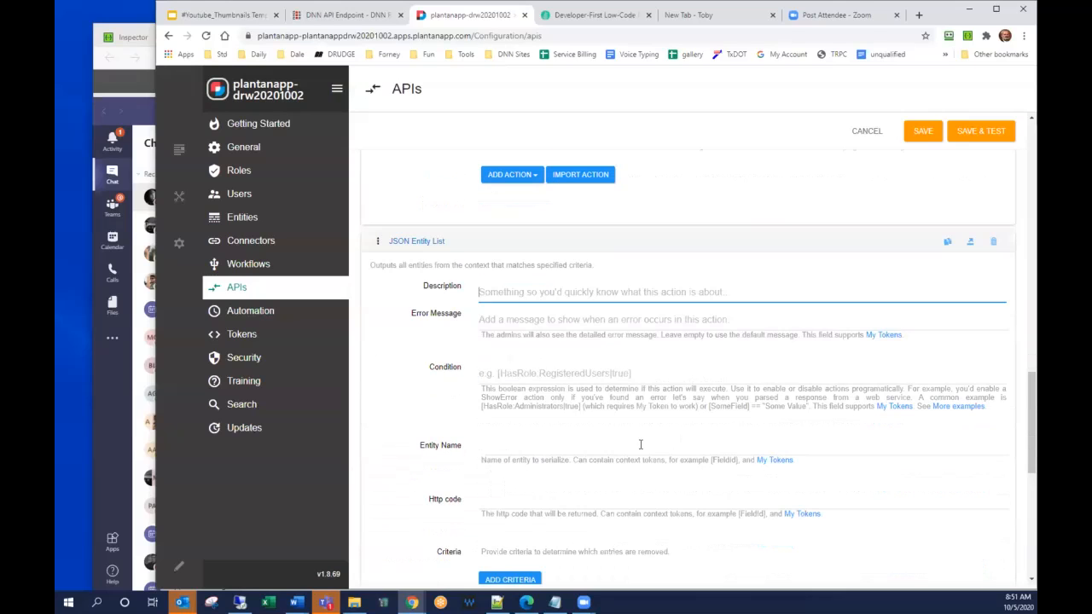
{"action": "type", "text": "Output the list"}
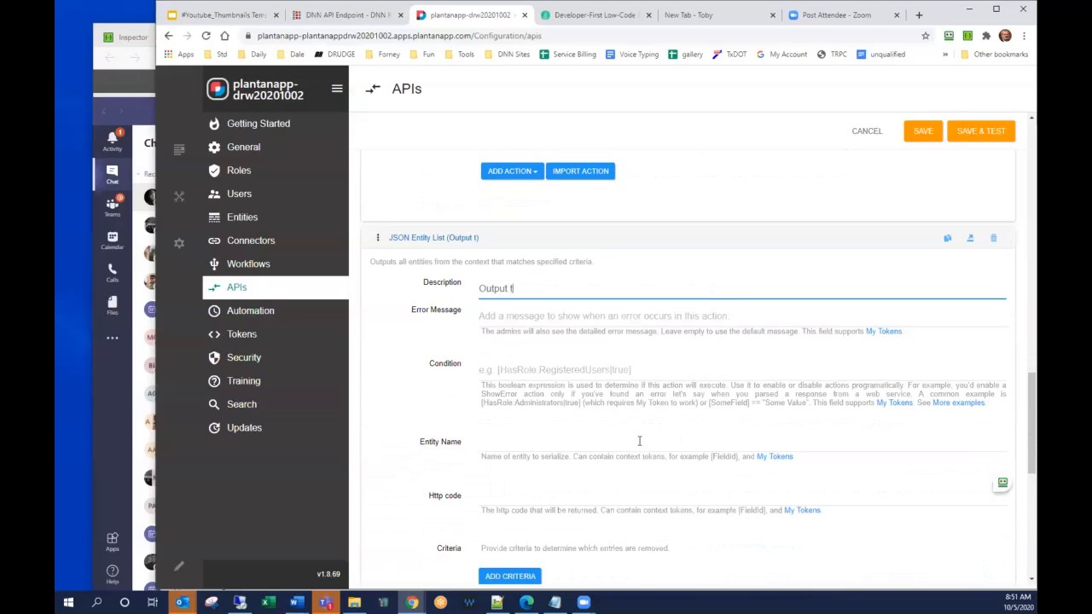
Set the response's entity name to UserList and its HTTP code to "200 OK".
{"action": "scroll", "coordinate": [619, 397], "scroll_direction": "down", "scroll_amount": 2}
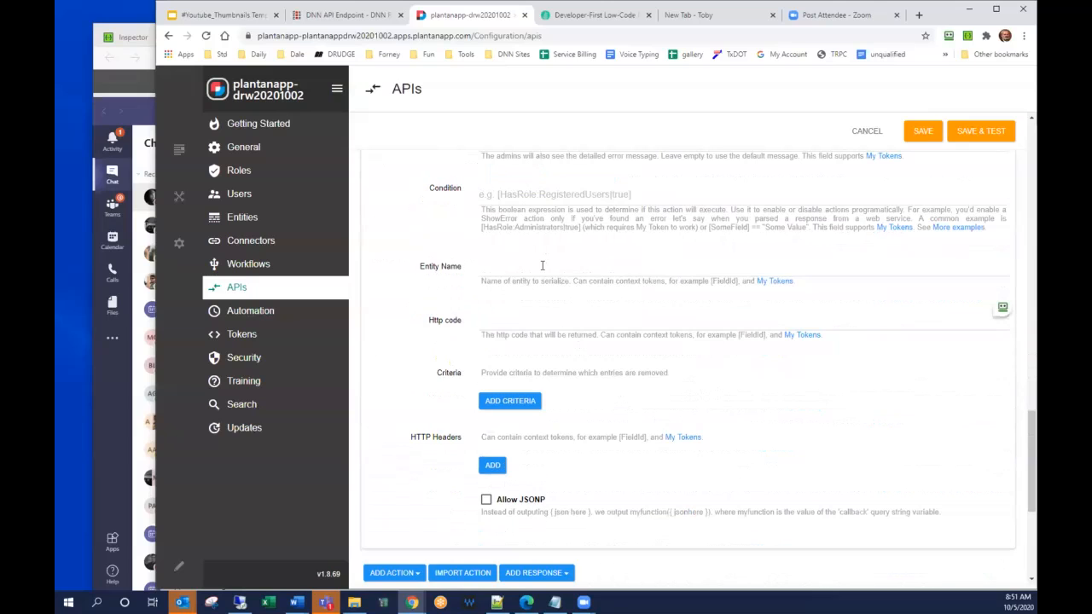
{"action": "left_click", "coordinate": [543, 266]}
{"action": "type", "text": "UserList"}
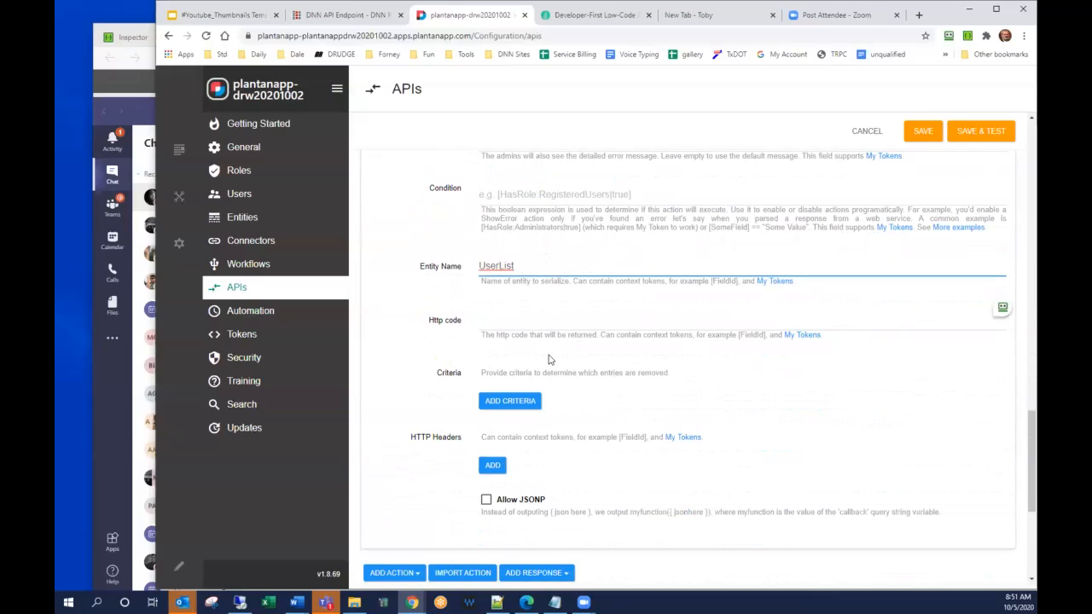
{"action": "scroll", "coordinate": [548, 359], "scroll_direction": "up", "scroll_amount": 1}
{"action": "left_click", "coordinate": [524, 439]}
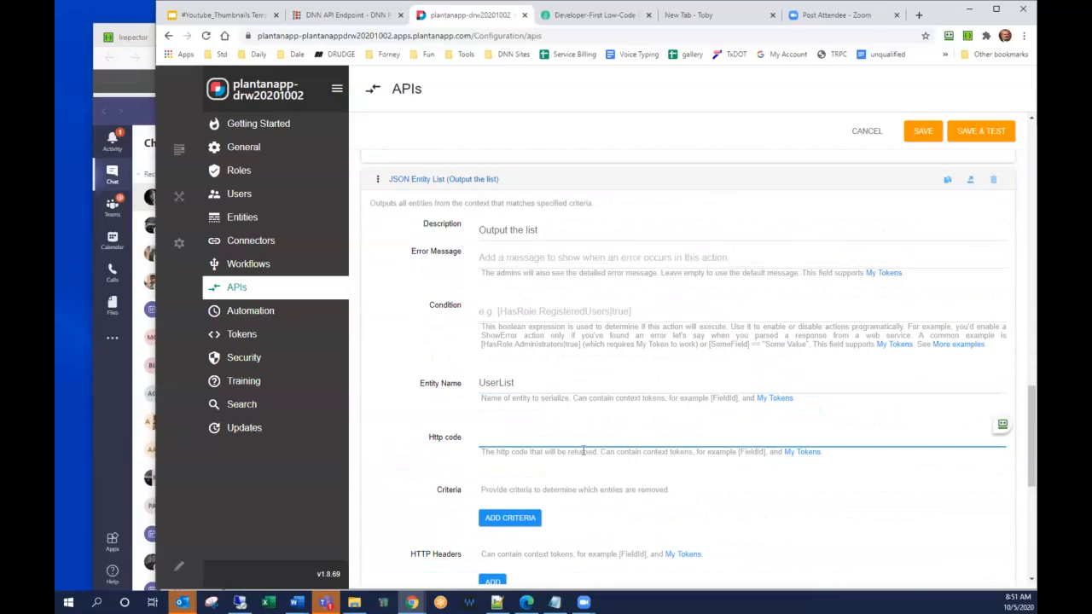
{"action": "type", "text": "200 OK"}
{"action": "scroll", "coordinate": [574, 440], "scroll_direction": "down", "scroll_amount": 2}
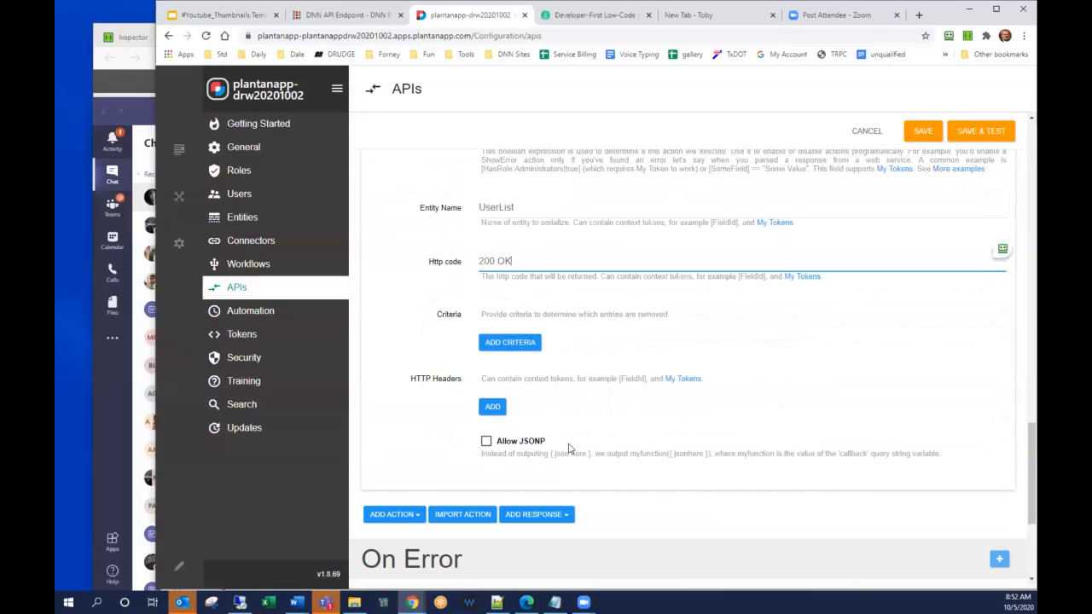
{"action": "scroll", "coordinate": [569, 448], "scroll_direction": "up", "scroll_amount": 2}
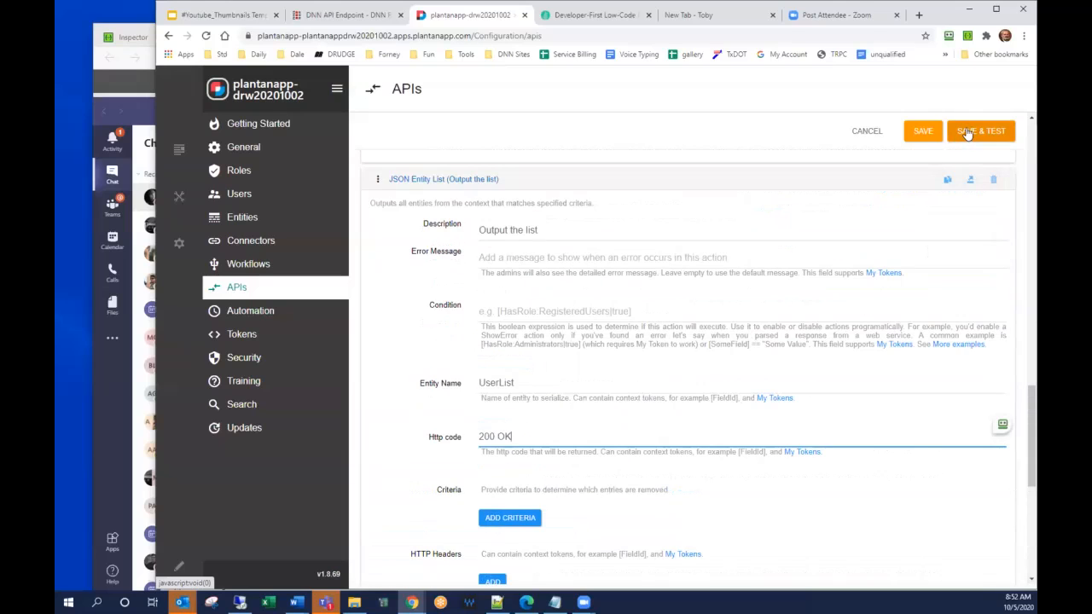
Save the GetUsers endpoint, execute it as a test and examine the full JSON response.
{"action": "left_click", "coordinate": [966, 132]}
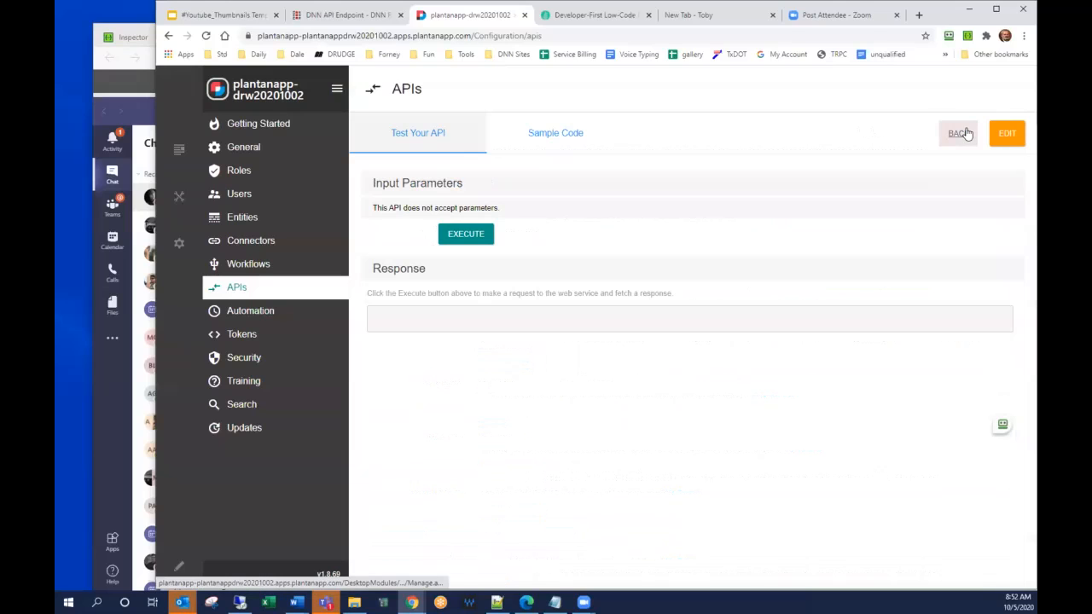
{"action": "left_click", "coordinate": [476, 236]}
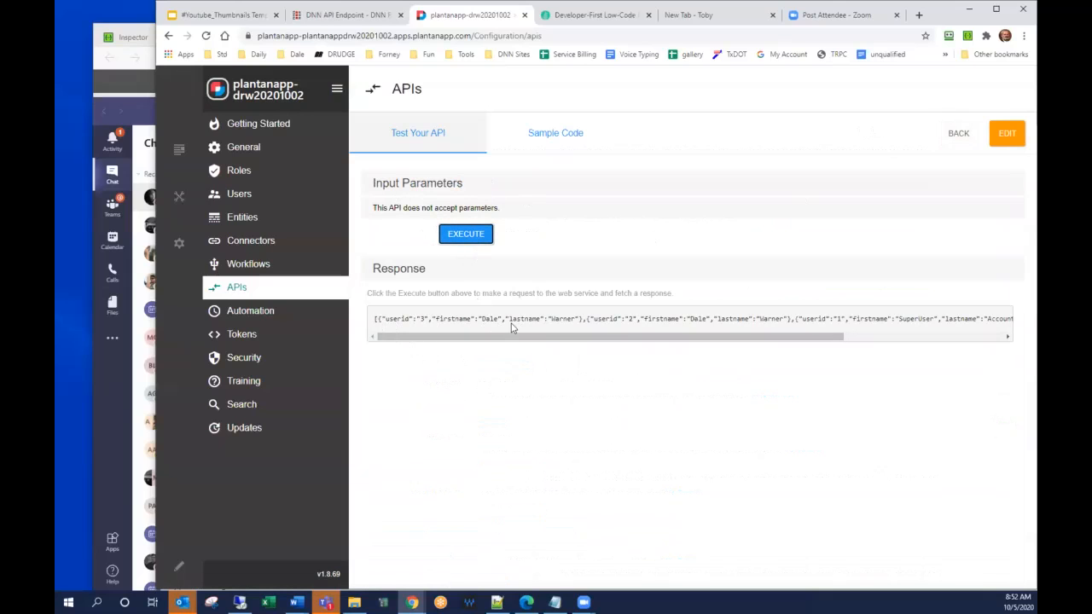
{"action": "left_click_drag", "start_coordinate": [767, 336], "coordinate": [987, 336]}
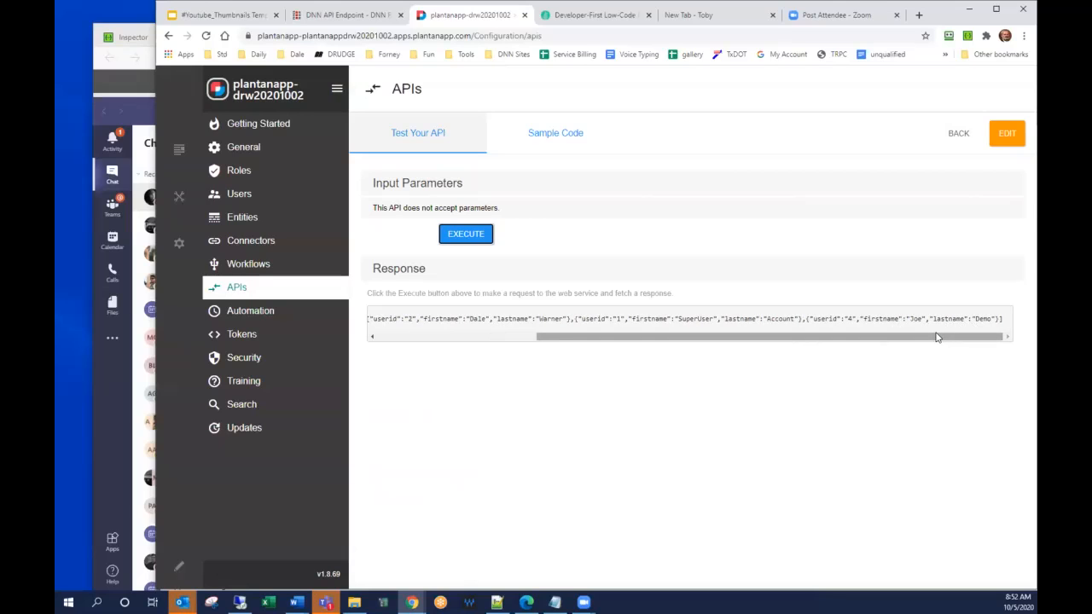
{"action": "left_click_drag", "start_coordinate": [927, 338], "coordinate": [609, 351]}
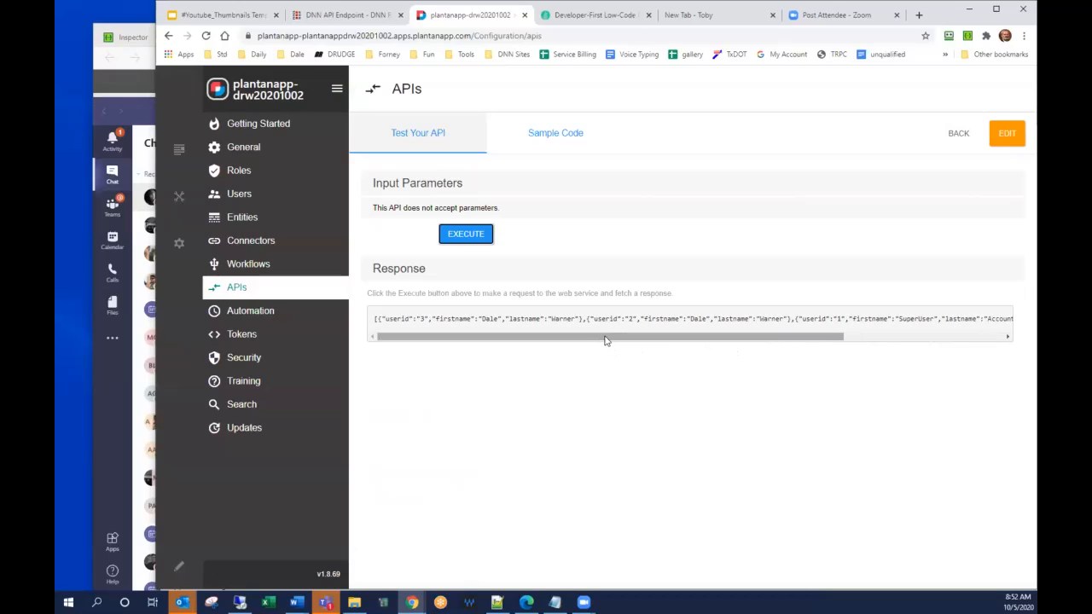
{"action": "left_click_drag", "start_coordinate": [794, 340], "coordinate": [912, 336]}
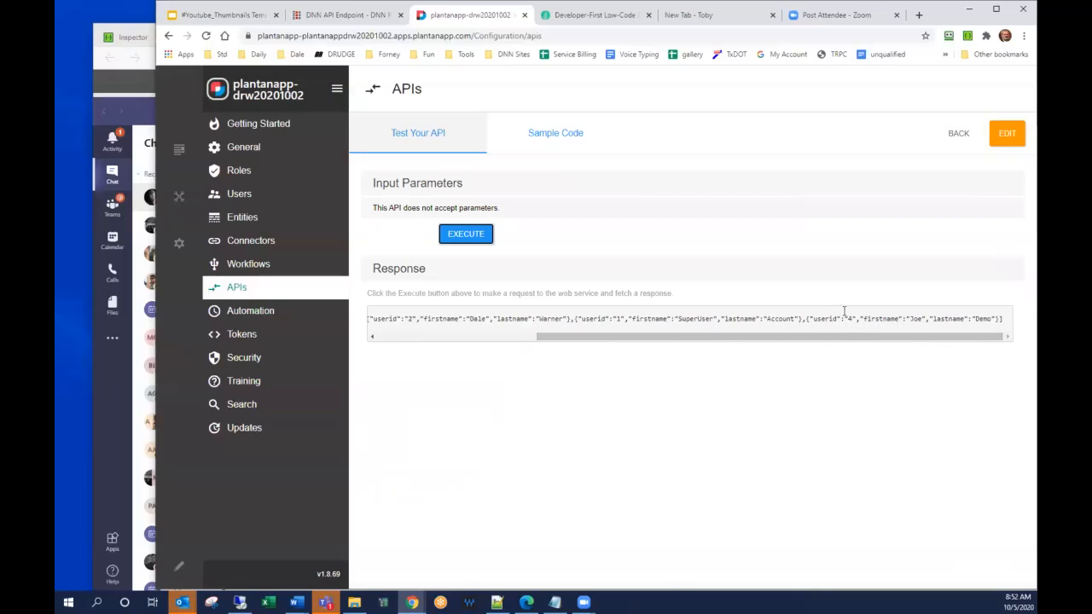
Return to the endpoint list and create a new endpoint named GetUserByID that uses the GET method.
{"action": "left_click", "coordinate": [957, 134]}
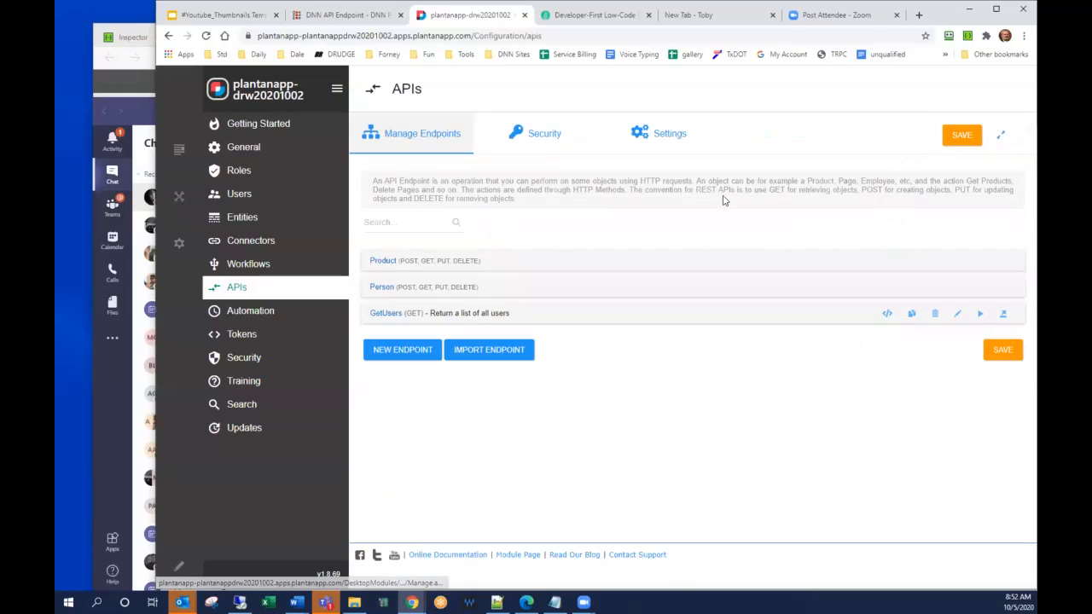
{"action": "left_click", "coordinate": [424, 350]}
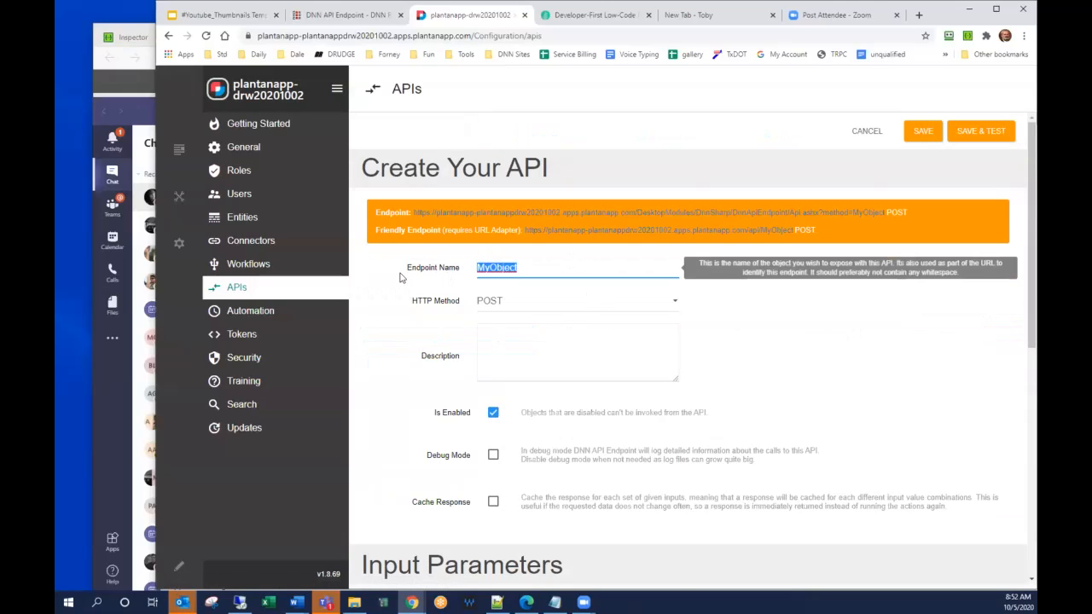
{"action": "type", "text": "GetUser"}
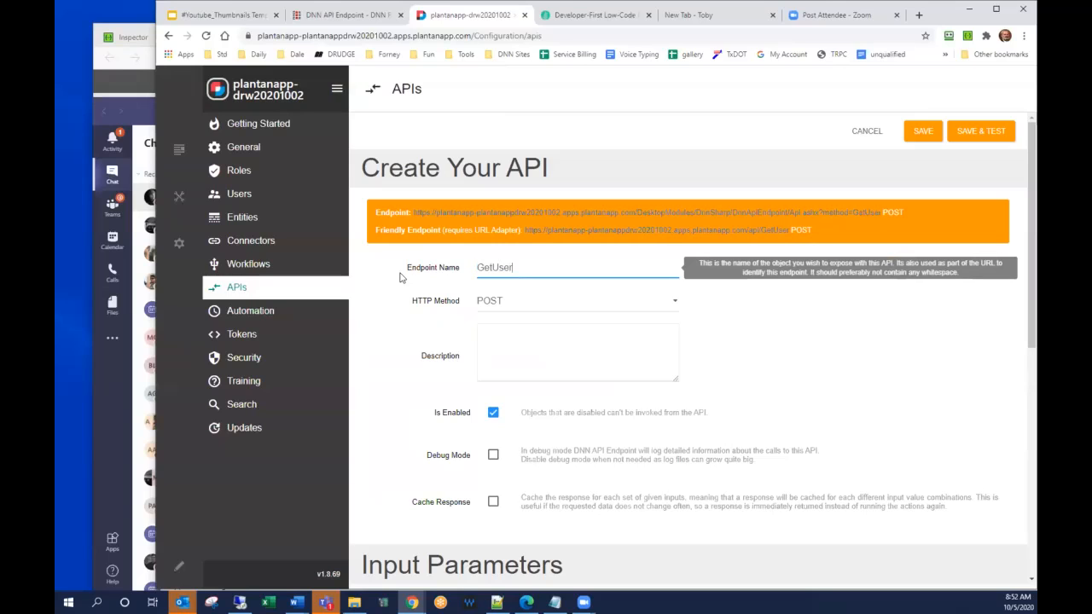
{"action": "type", "text": "ByID"}
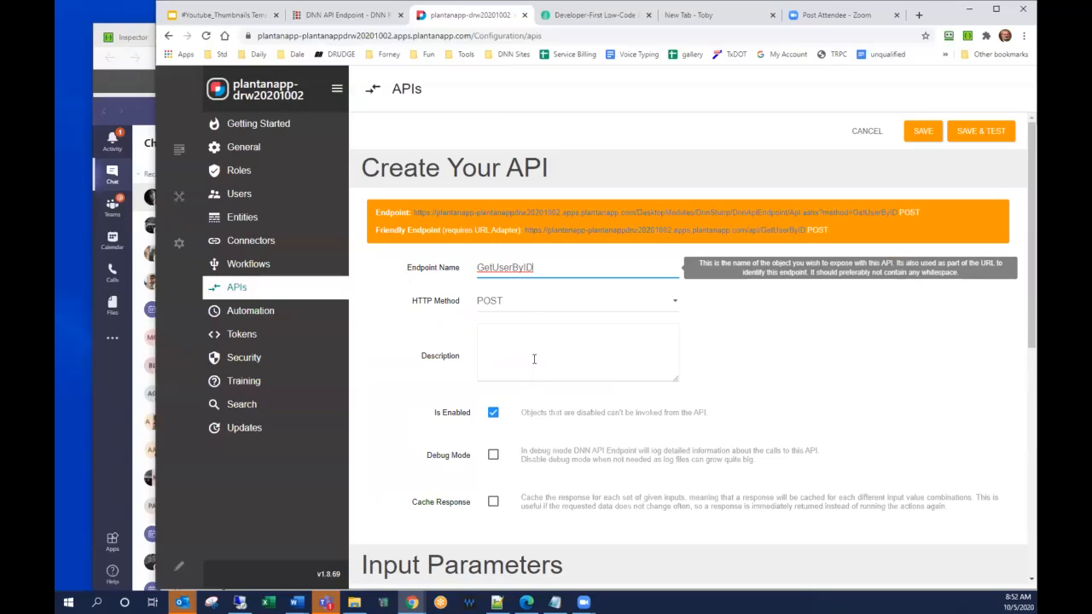
{"action": "left_click", "coordinate": [527, 307]}
{"action": "left_click", "coordinate": [526, 314]}
Describe the GetUserByID endpoint as "Return all data for the specified user id".
{"action": "left_click", "coordinate": [521, 328]}
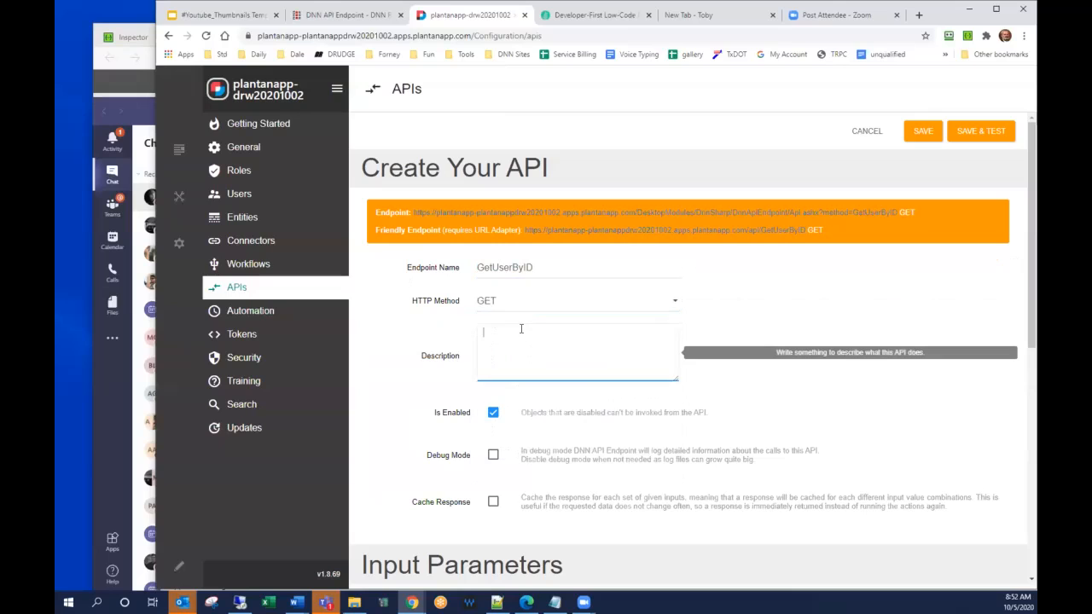
{"action": "type", "text": "Return all data for the specified user id"}
Add a text input parameter named UserID to the GetUserByID endpoint.
{"action": "scroll", "coordinate": [518, 328], "scroll_direction": "down", "scroll_amount": 3}
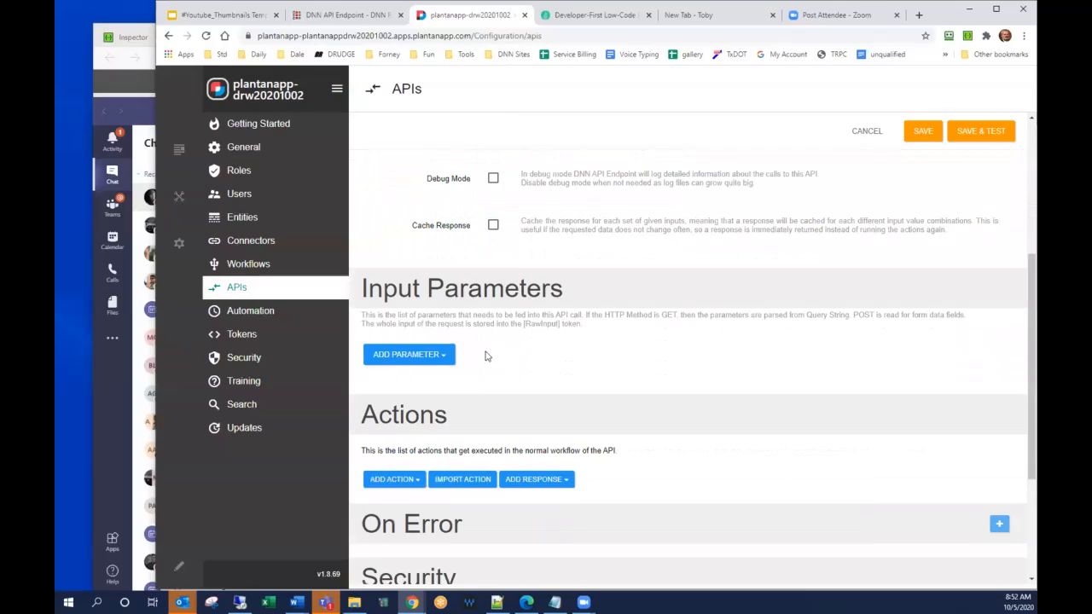
{"action": "left_click", "coordinate": [435, 339]}
{"action": "left_click", "coordinate": [410, 376]}
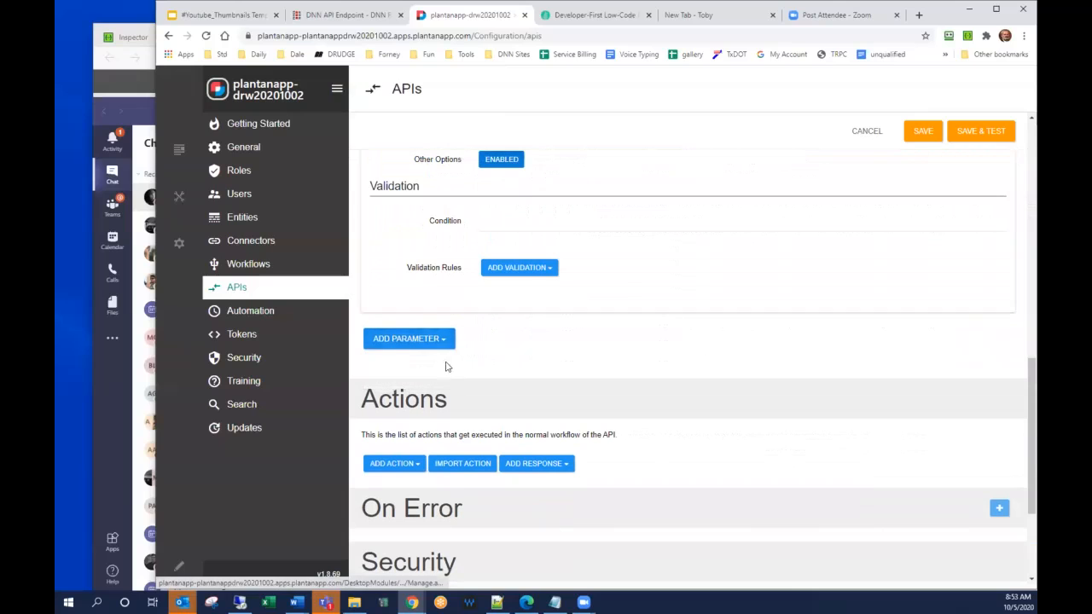
{"action": "scroll", "coordinate": [534, 286], "scroll_direction": "up", "scroll_amount": 5}
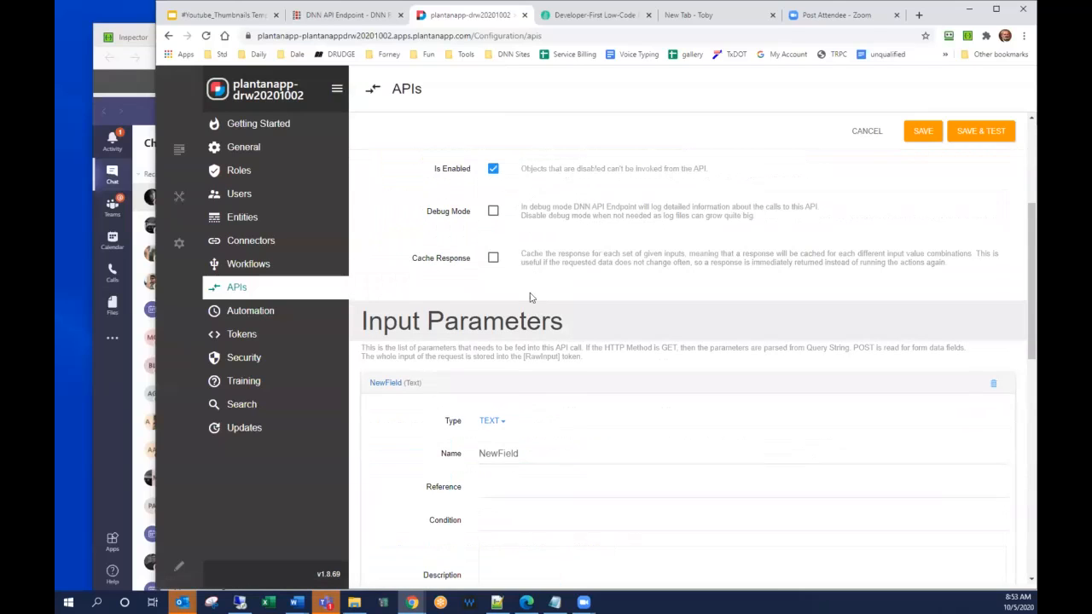
{"action": "double_click", "coordinate": [531, 453]}
{"action": "type", "text": "UserID"}
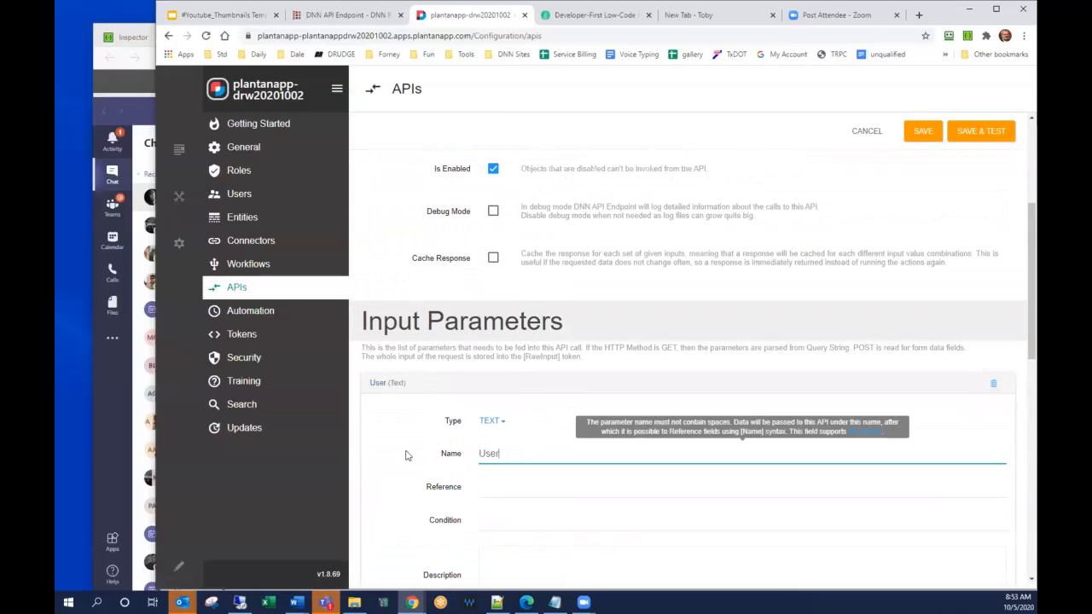
Add a Load Entities (SQL) action to the endpoint and describe it as "Get all data for the user".
{"action": "scroll", "coordinate": [656, 347], "scroll_direction": "down", "scroll_amount": 2}
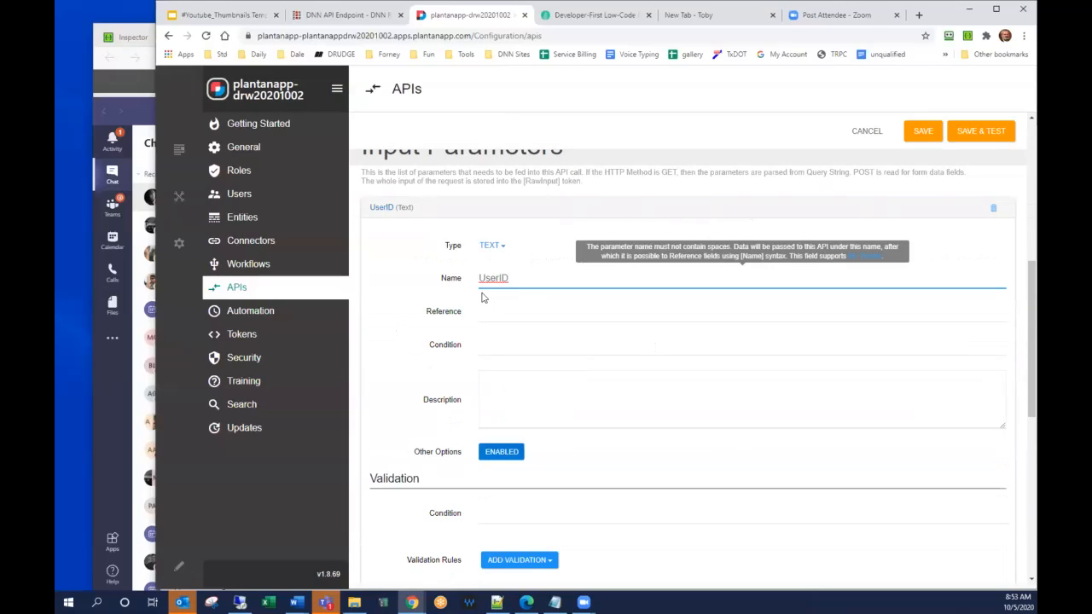
{"action": "scroll", "coordinate": [480, 296], "scroll_direction": "down", "scroll_amount": 2}
{"action": "scroll", "coordinate": [479, 296], "scroll_direction": "down", "scroll_amount": 2}
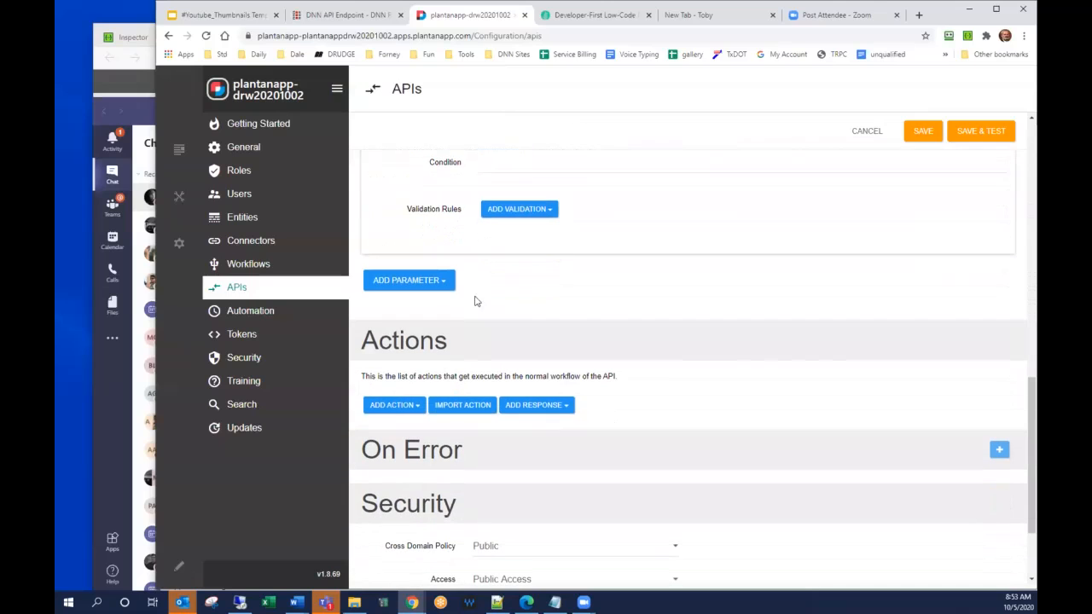
{"action": "scroll", "coordinate": [442, 290], "scroll_direction": "down", "scroll_amount": 2}
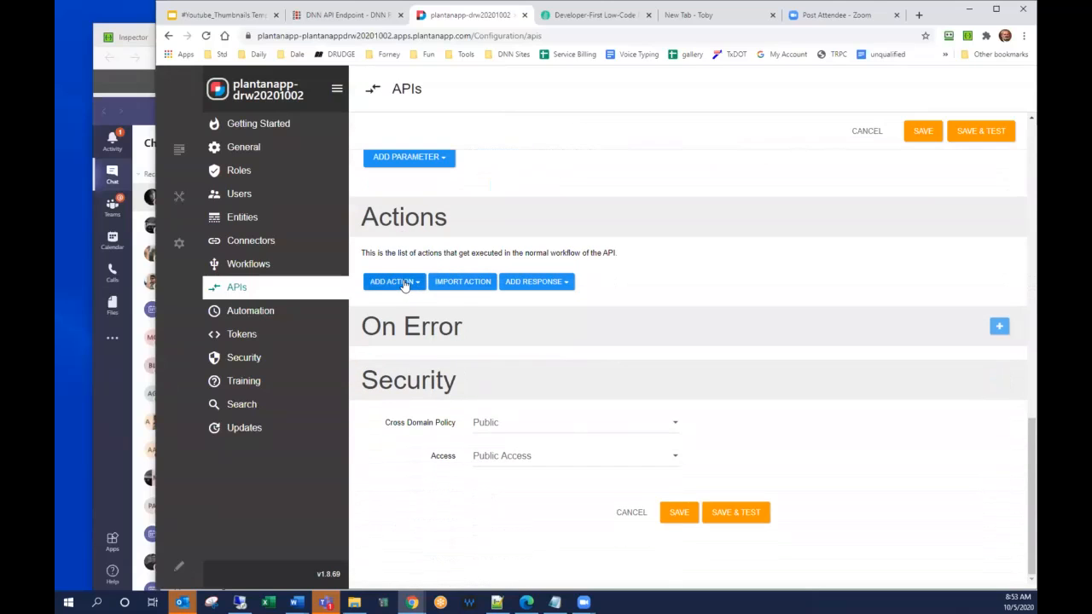
{"action": "left_click", "coordinate": [405, 286]}
{"action": "type", "text": "sql"}
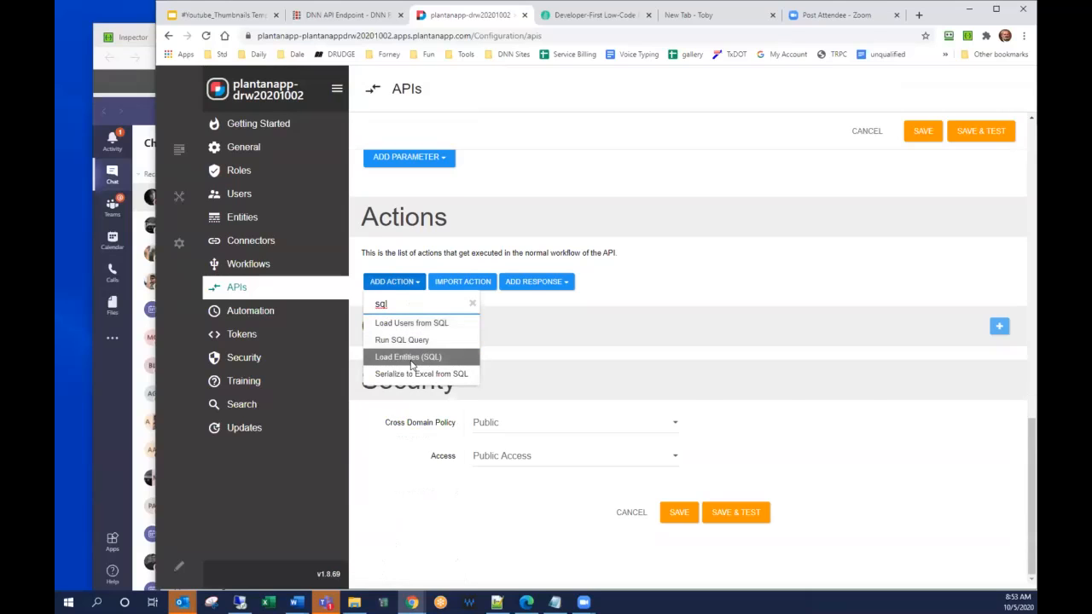
{"action": "left_click", "coordinate": [409, 356]}
{"action": "type", "text": "Get all"}
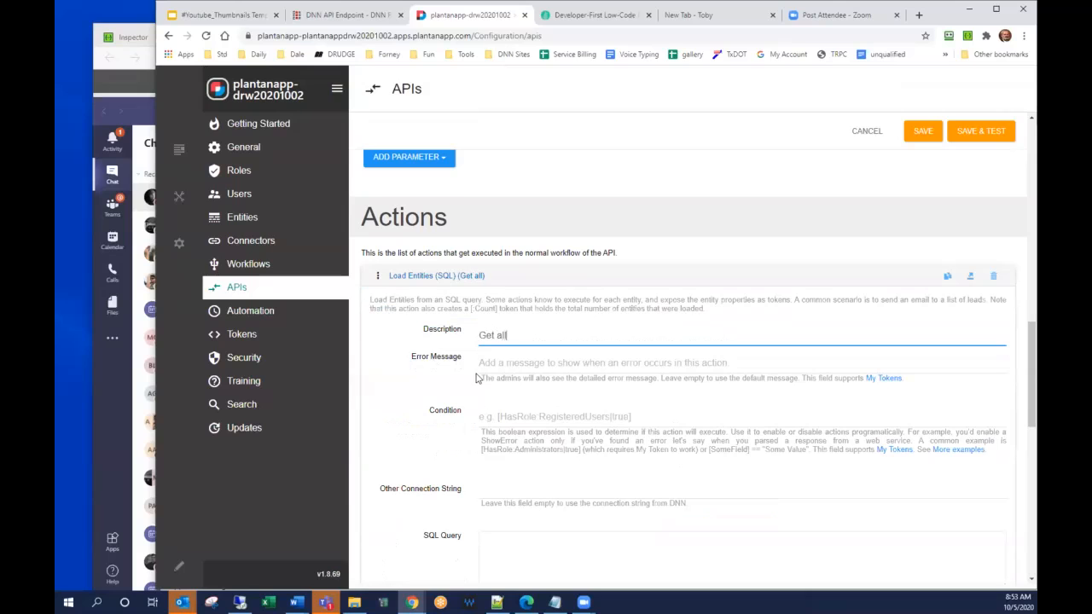
{"action": "type", "text": " data for the user"}
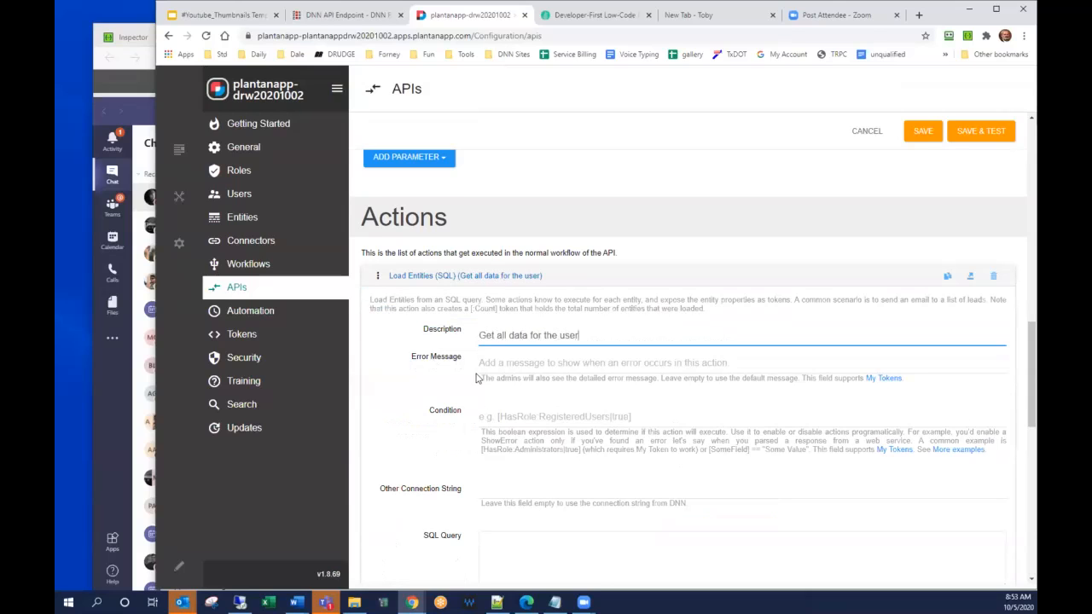
{"action": "scroll", "coordinate": [811, 366], "scroll_direction": "down", "scroll_amount": 2}
{"action": "left_click", "coordinate": [614, 367]}
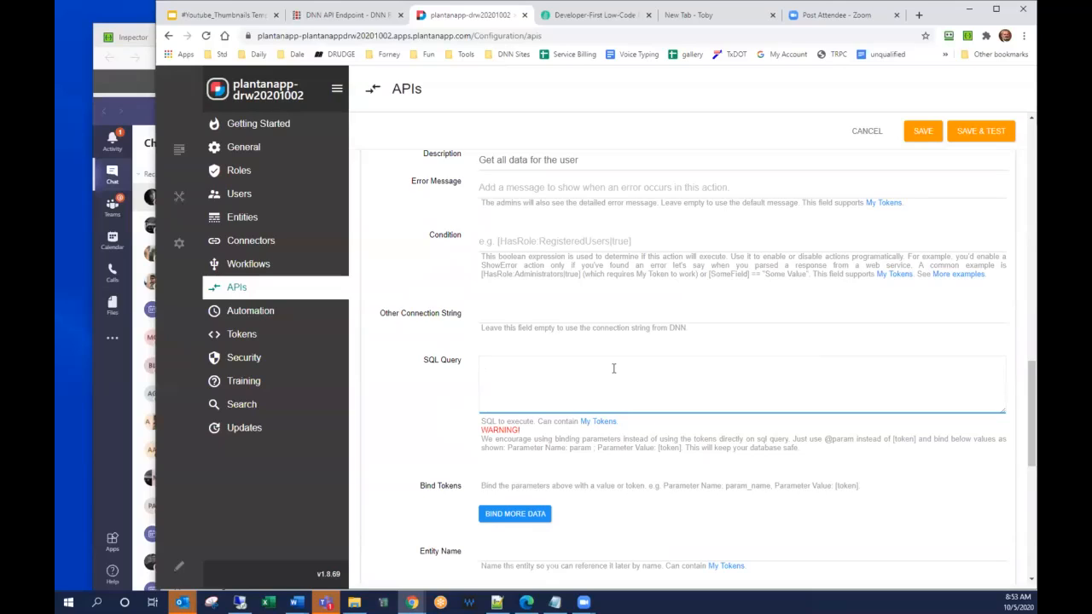
{"action": "type", "text": "seele"}
{"action": "key", "text": "BackSpace"}
{"action": "type", "text": "lect * from users where userid = @"}
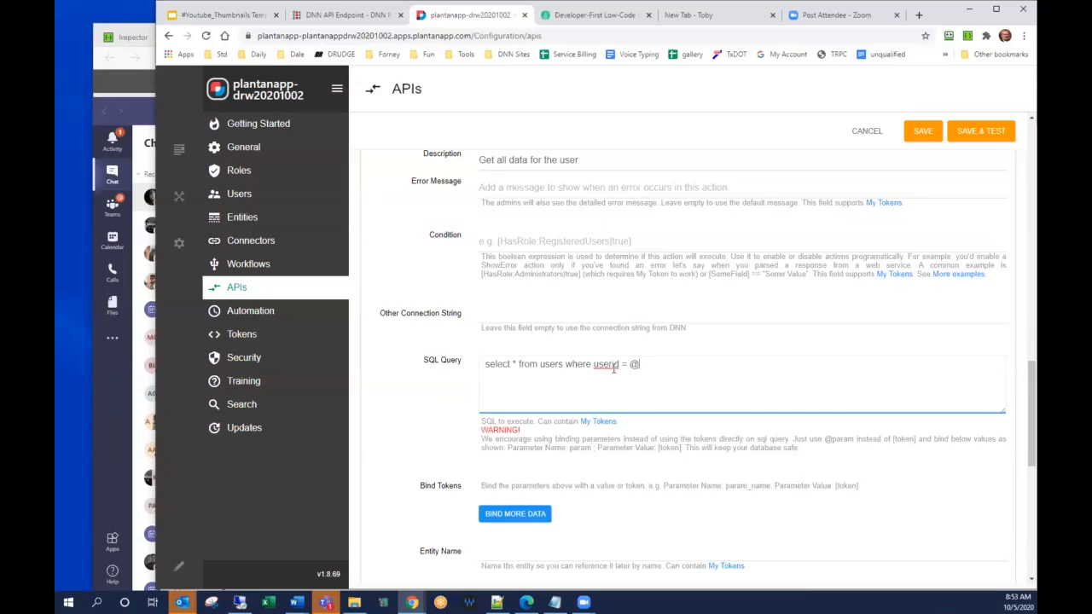
{"action": "type", "text": "userid"}
Bind the query parameter userid to the token [UserID] and name the loaded entity User.
{"action": "key", "text": "ctrl+shift+Left"}
{"action": "key", "text": "ctrl+c"}
{"action": "scroll", "coordinate": [503, 348], "scroll_direction": "down", "scroll_amount": 3}
{"action": "left_click", "coordinate": [503, 348]}
{"action": "left_click", "coordinate": [537, 440]}
{"action": "key", "text": "ctrl+v"}
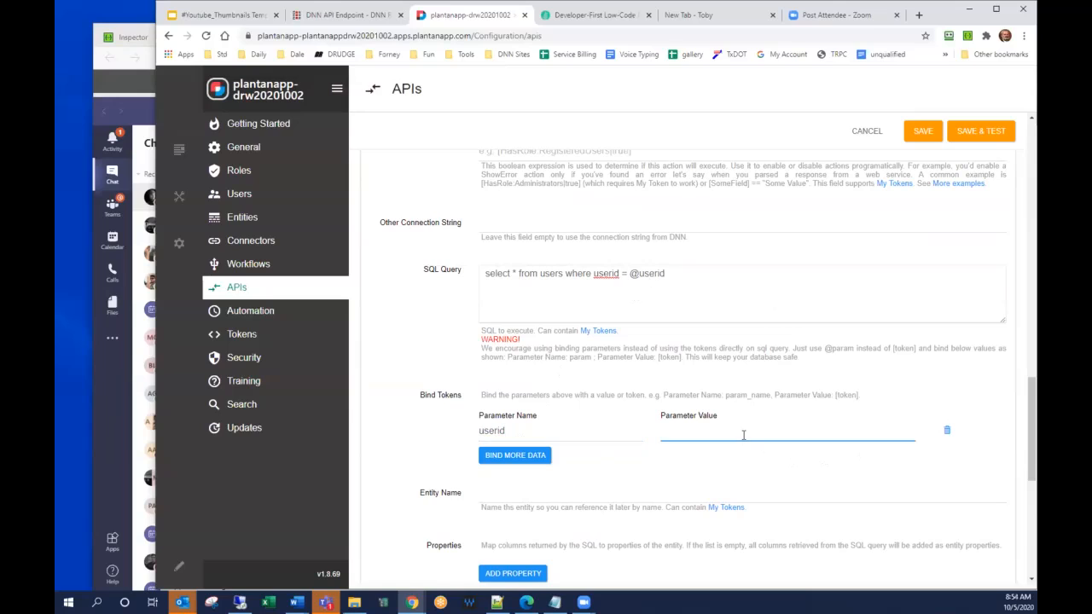
{"action": "type", "text": "serID]"}
{"action": "left_click", "coordinate": [565, 499]}
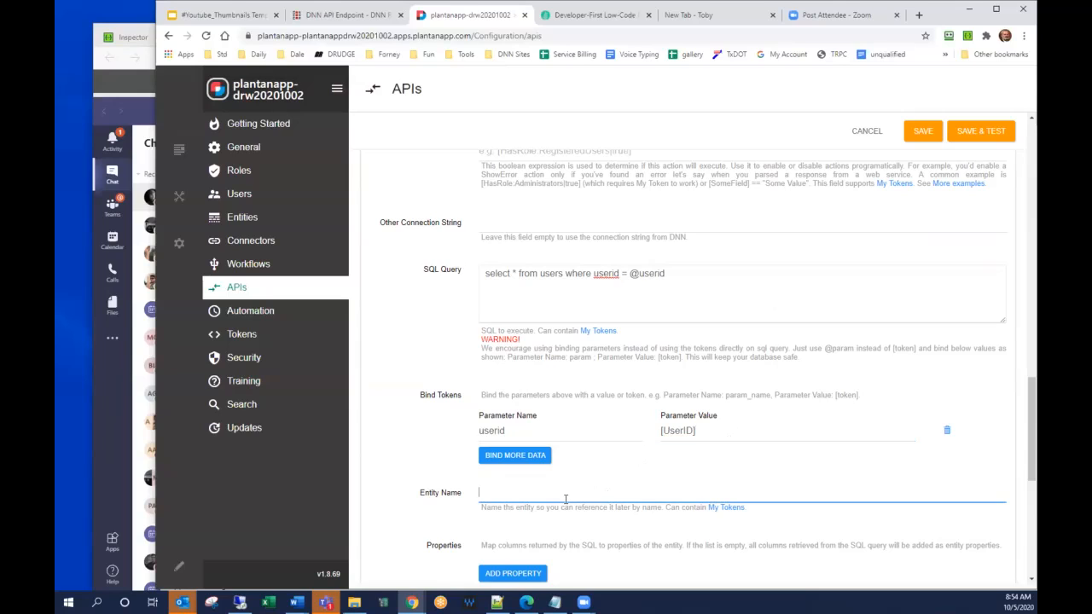
{"action": "type", "text": "User"}
Add a JSON Entity output response after the SQL action and describe it as "Send the result".
{"action": "scroll", "coordinate": [534, 489], "scroll_direction": "down", "scroll_amount": 3}
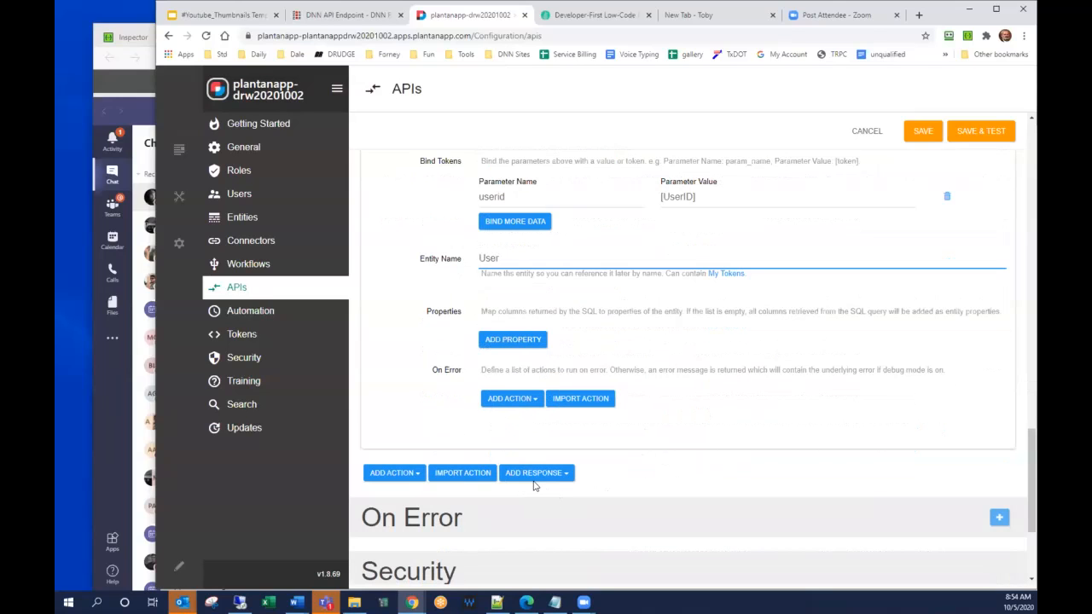
{"action": "left_click", "coordinate": [534, 475]}
{"action": "mouse_move", "coordinate": [539, 492]}
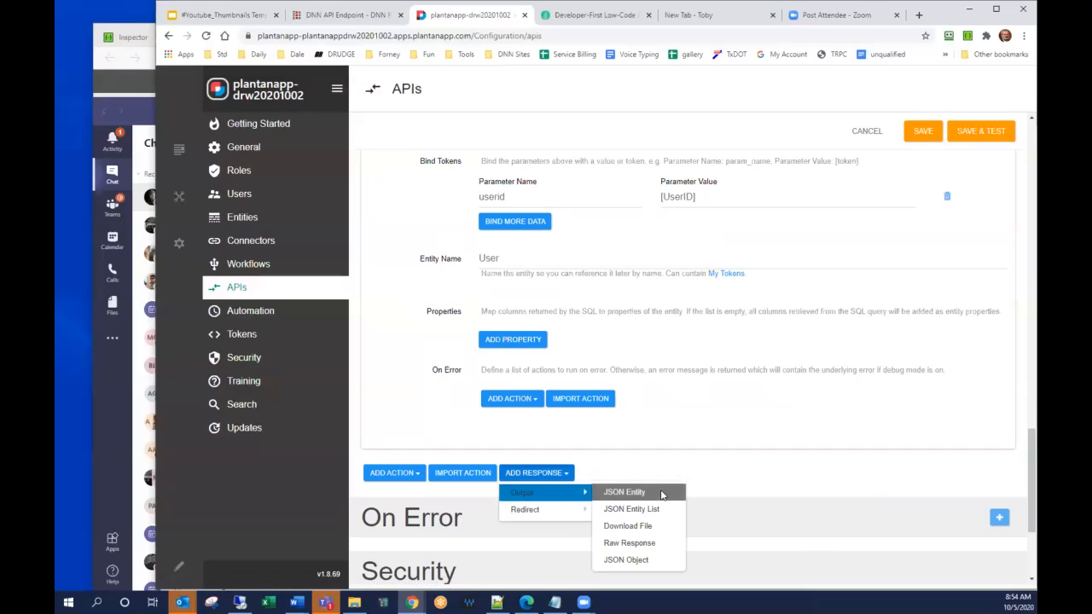
{"action": "left_click", "coordinate": [661, 493]}
{"action": "left_click", "coordinate": [631, 512]}
{"action": "scroll", "coordinate": [580, 486], "scroll_direction": "down", "scroll_amount": 1}
{"action": "type", "text": "Send the resul"}
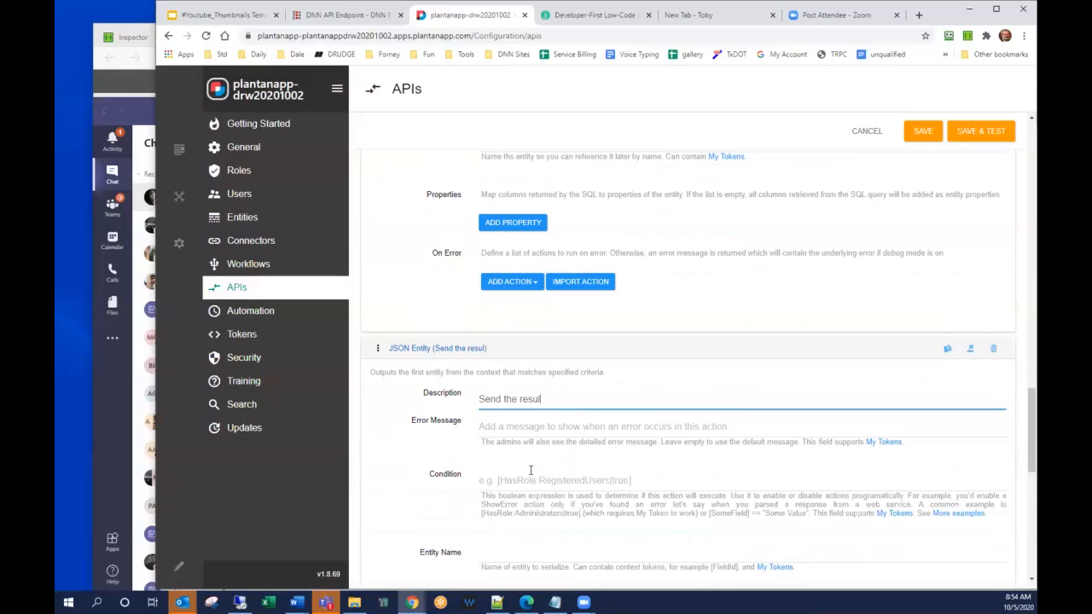
Set the JSON Entity response's HTTP code to "200 OK" and its entity name to User, matching the SQL action's entity name.
{"action": "scroll", "coordinate": [526, 474], "scroll_direction": "down", "scroll_amount": 1}
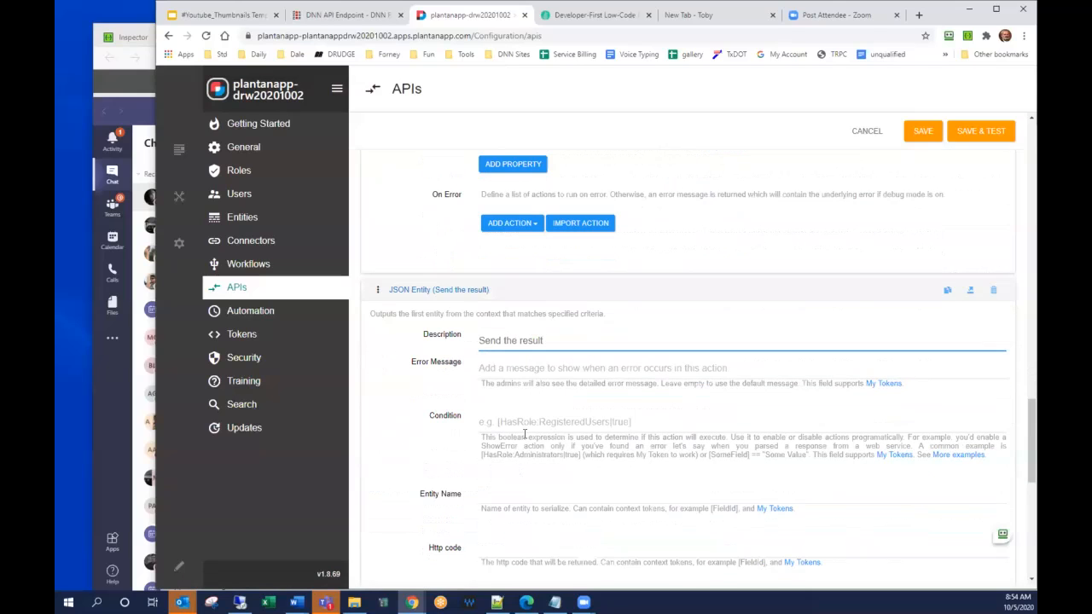
{"action": "scroll", "coordinate": [516, 393], "scroll_direction": "down", "scroll_amount": 3}
{"action": "left_click", "coordinate": [515, 377]}
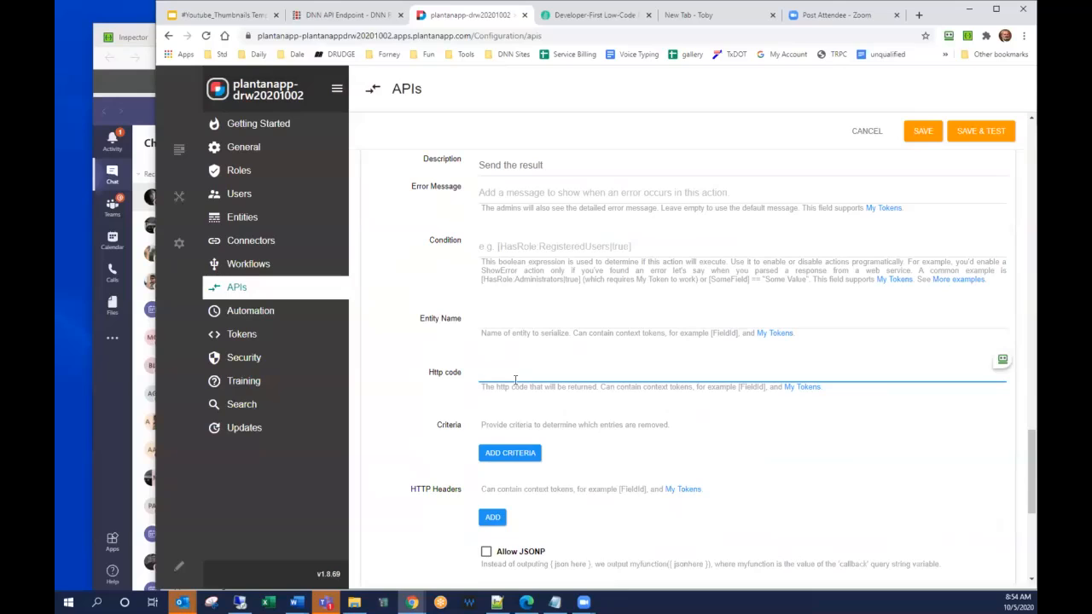
{"action": "left_click", "coordinate": [521, 324]}
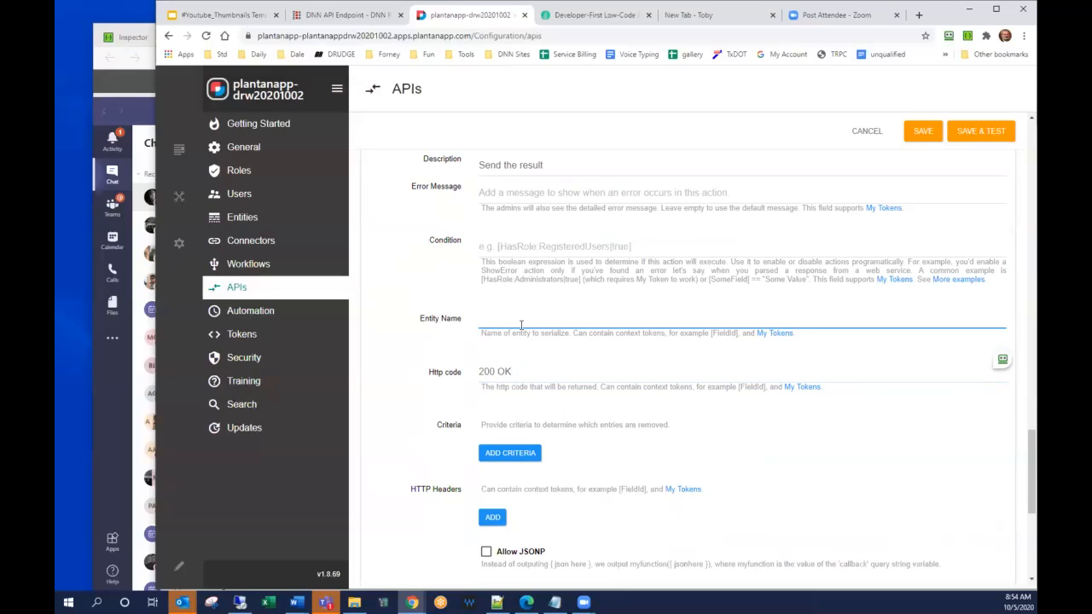
{"action": "scroll", "coordinate": [521, 325], "scroll_direction": "up", "scroll_amount": 6}
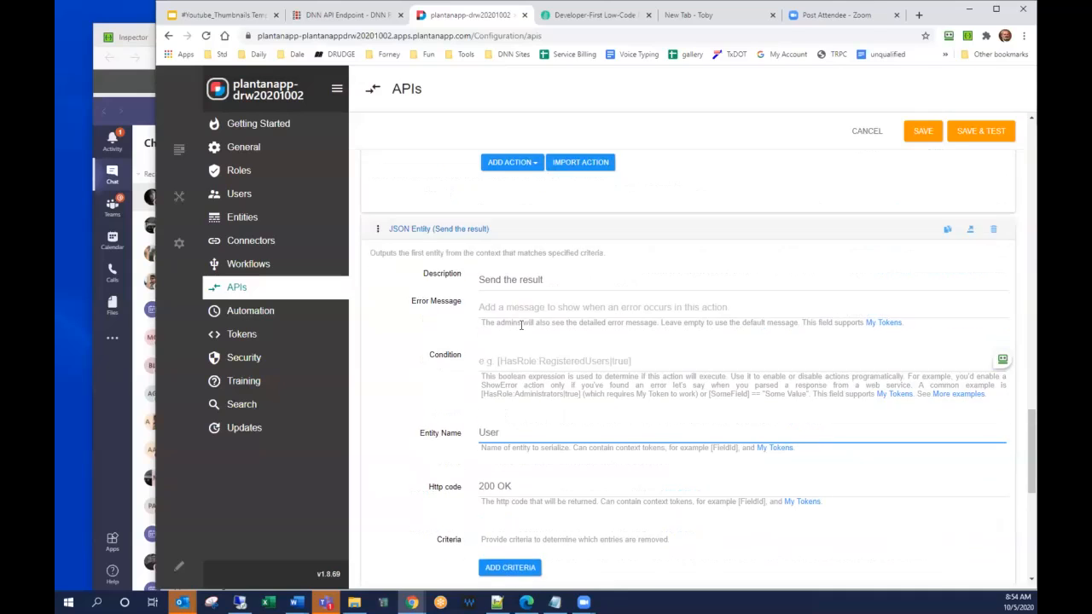
{"action": "double_click", "coordinate": [489, 258]}
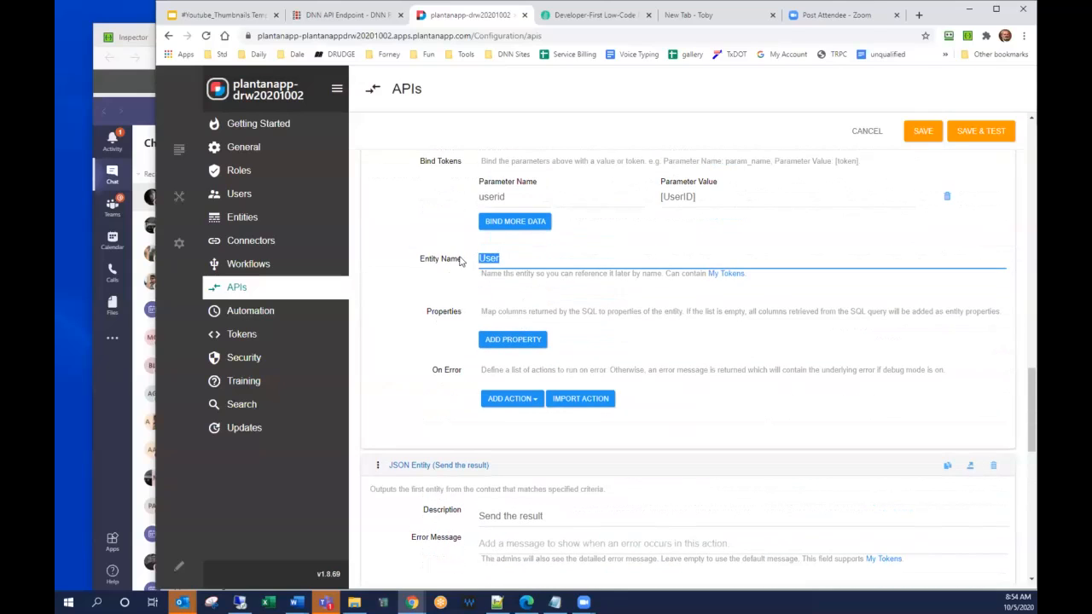
{"action": "scroll", "coordinate": [419, 444], "scroll_direction": "down", "scroll_amount": 4}
{"action": "left_click_drag", "start_coordinate": [501, 436], "coordinate": [400, 440]}
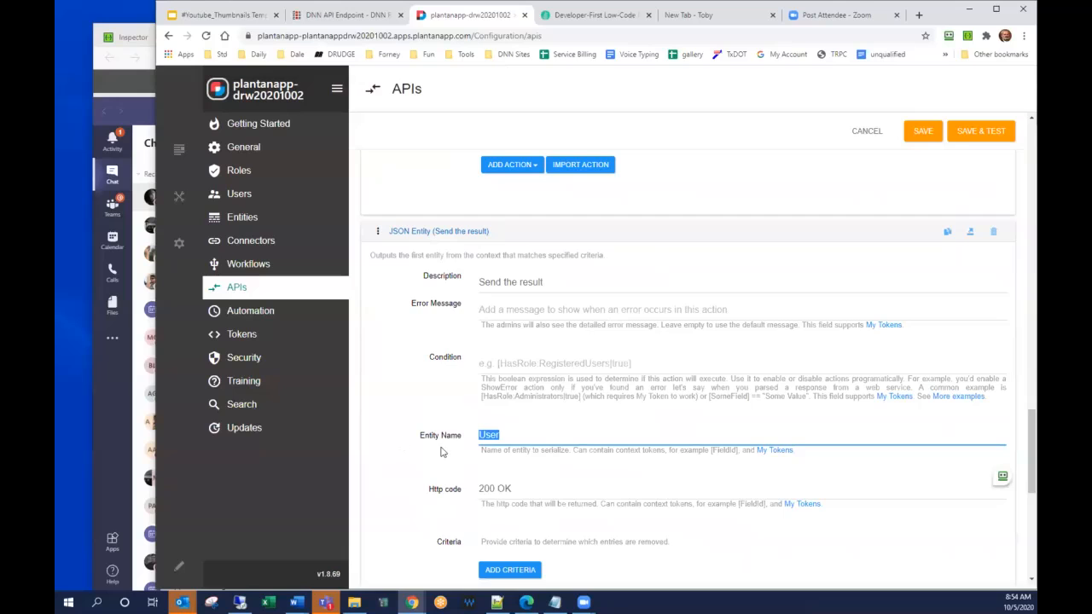
{"action": "scroll", "coordinate": [472, 454], "scroll_direction": "down", "scroll_amount": 3}
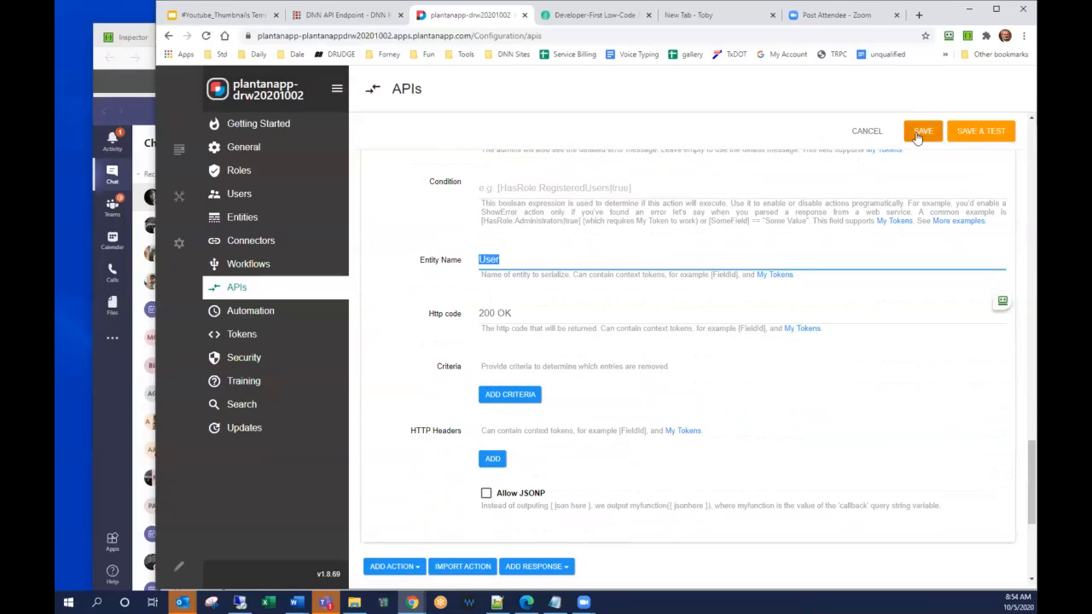
Save the GetUserByID endpoint, execute its test with UserID 4 and examine the returned JSON.
{"action": "left_click", "coordinate": [981, 130]}
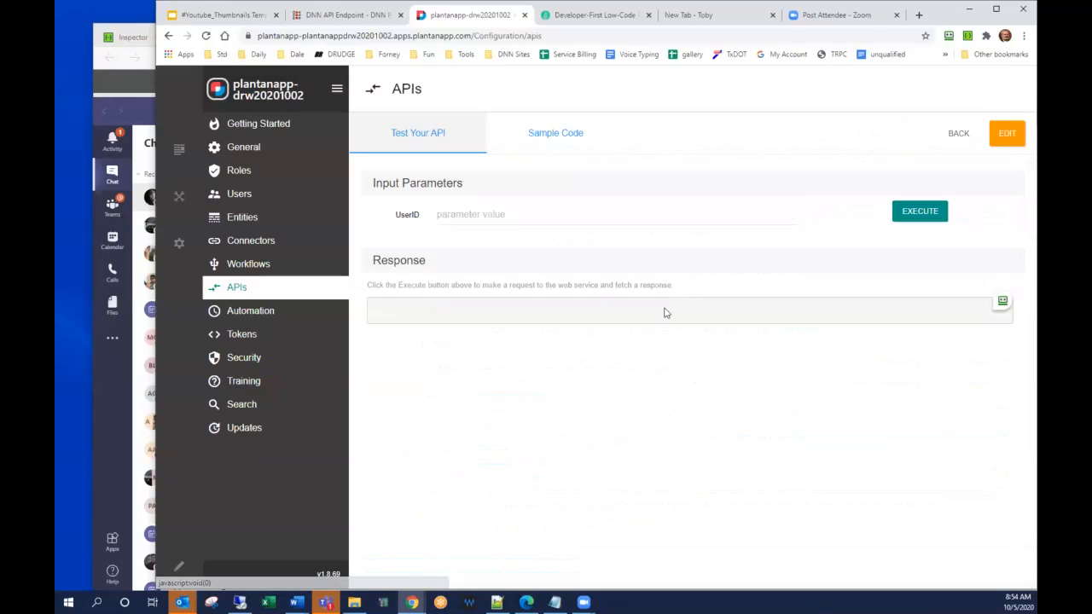
{"action": "left_click", "coordinate": [512, 215]}
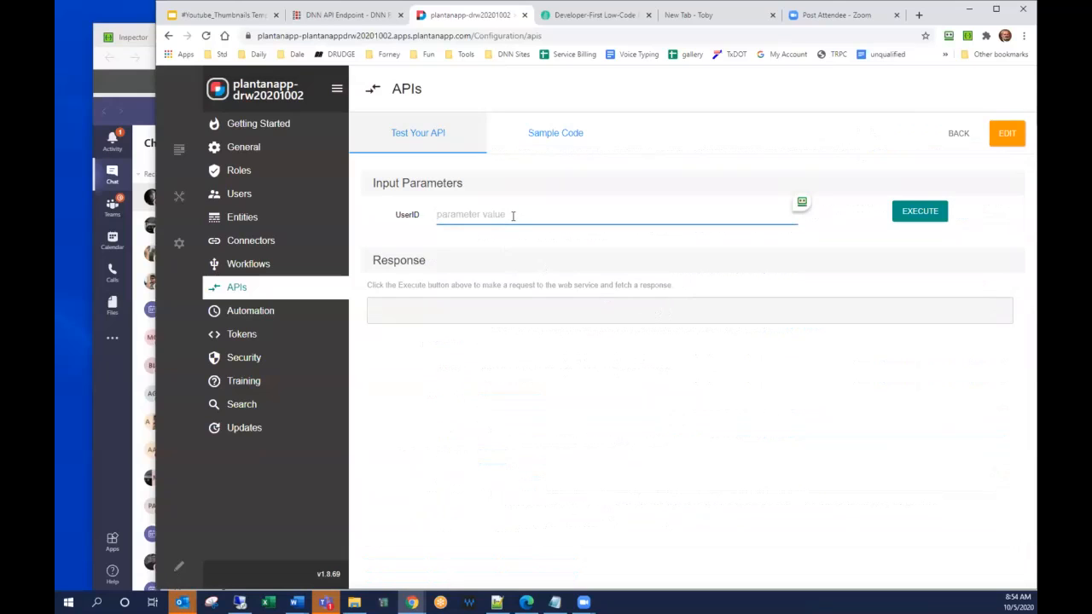
{"action": "type", "text": "4"}
{"action": "left_click", "coordinate": [906, 215]}
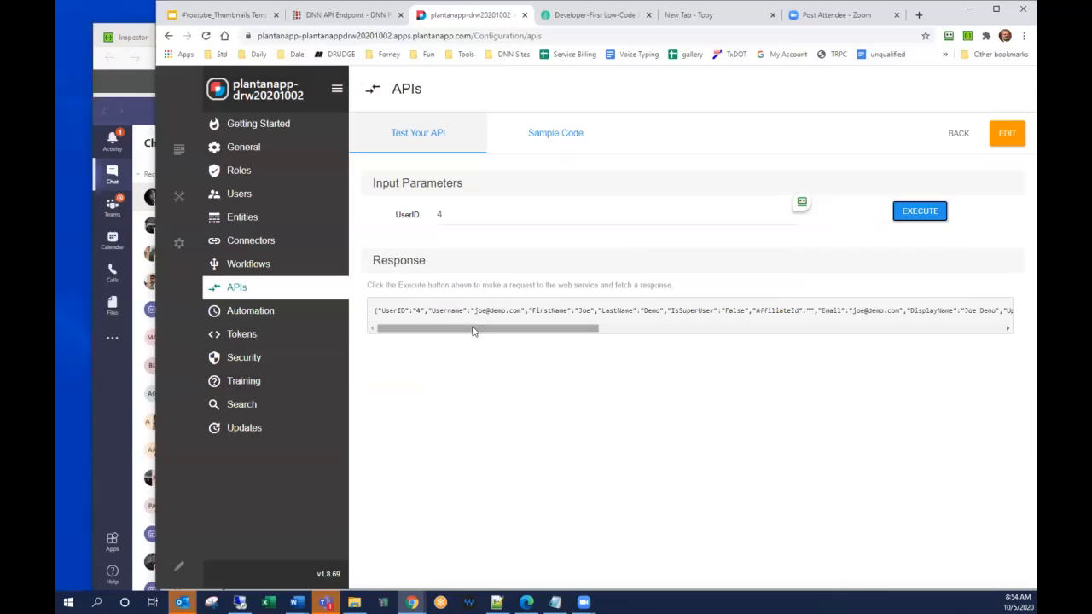
{"action": "left_click_drag", "start_coordinate": [471, 333], "coordinate": [524, 333]}
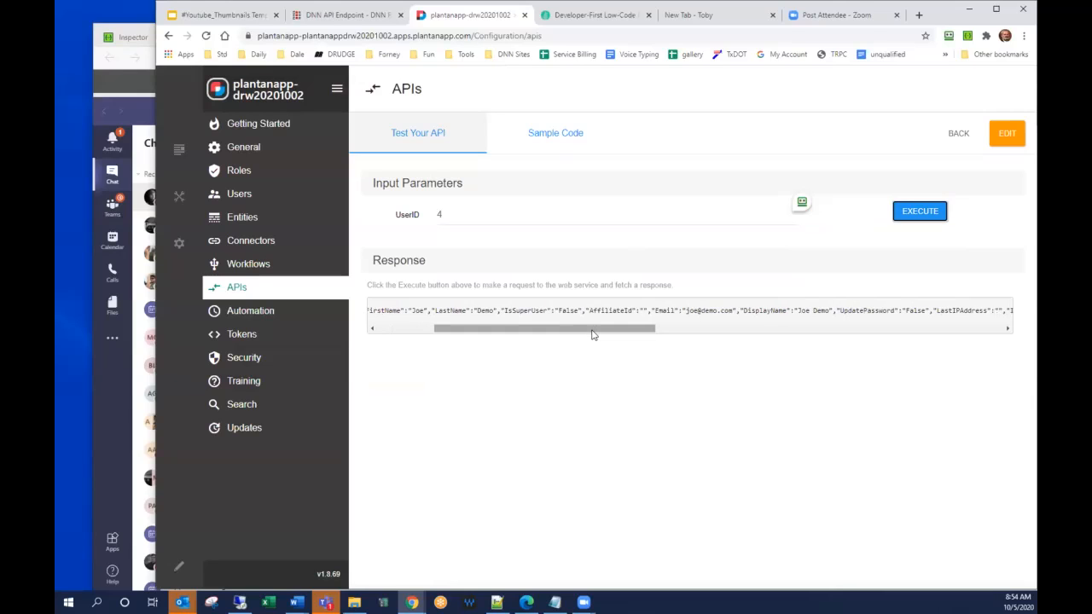
{"action": "left_click_drag", "start_coordinate": [627, 333], "coordinate": [578, 333]}
{"action": "left_click_drag", "start_coordinate": [511, 346], "coordinate": [493, 346]}
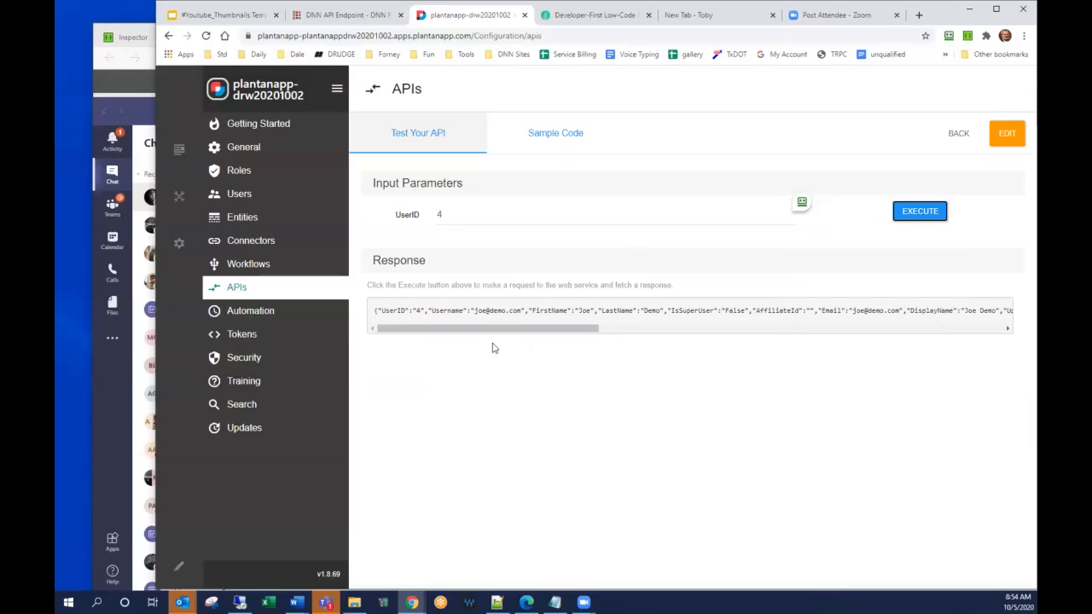
Return to the endpoint overview and add a new API key in the security settings with the friendly name "API Test".
{"action": "left_click", "coordinate": [957, 134]}
{"action": "left_click", "coordinate": [541, 137]}
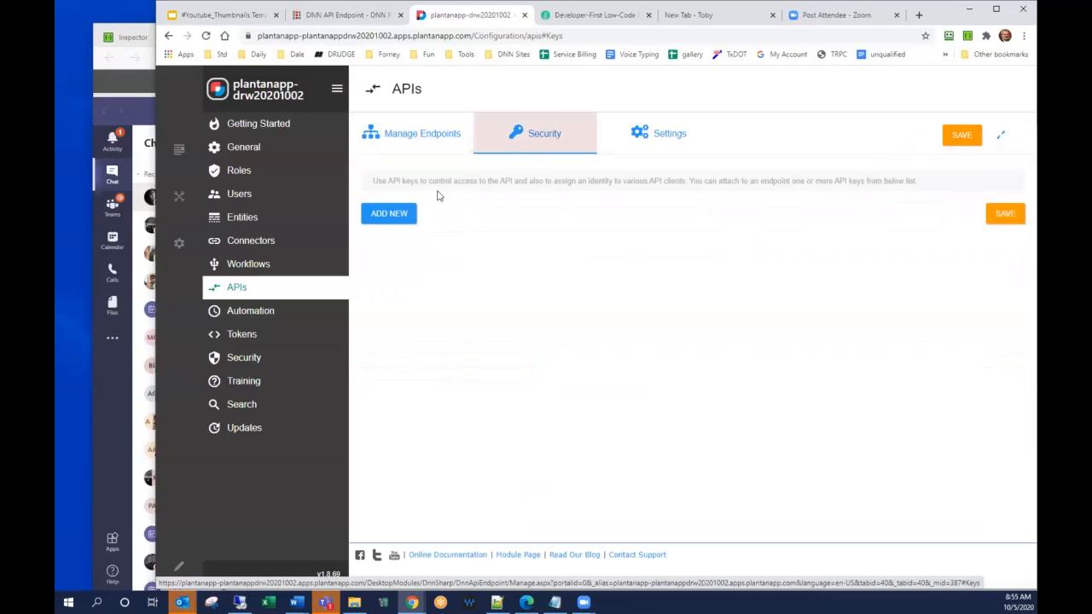
{"action": "left_click", "coordinate": [407, 214]}
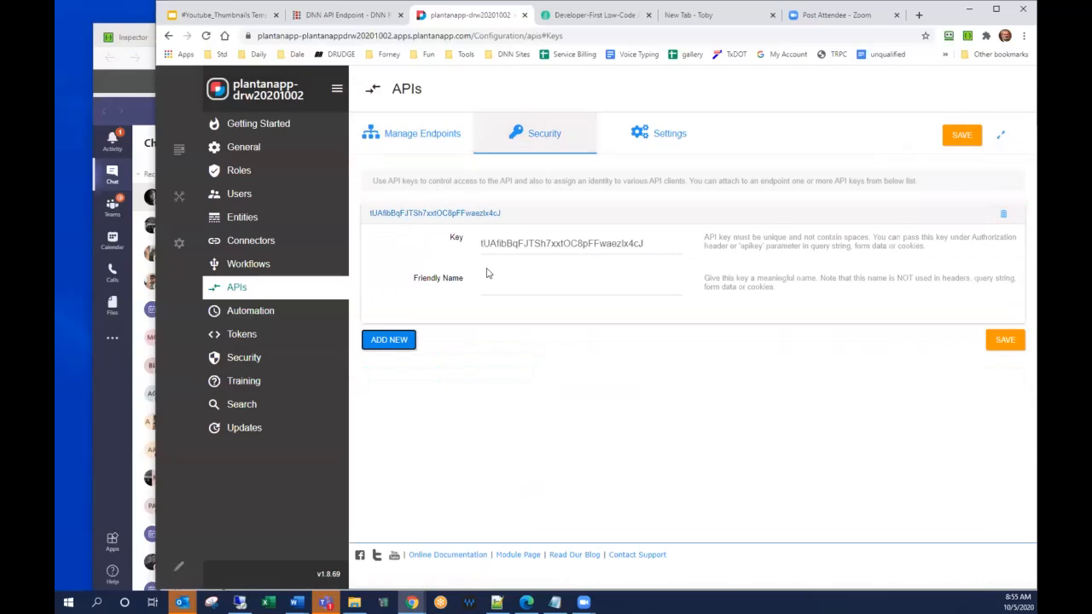
{"action": "double_click", "coordinate": [662, 244]}
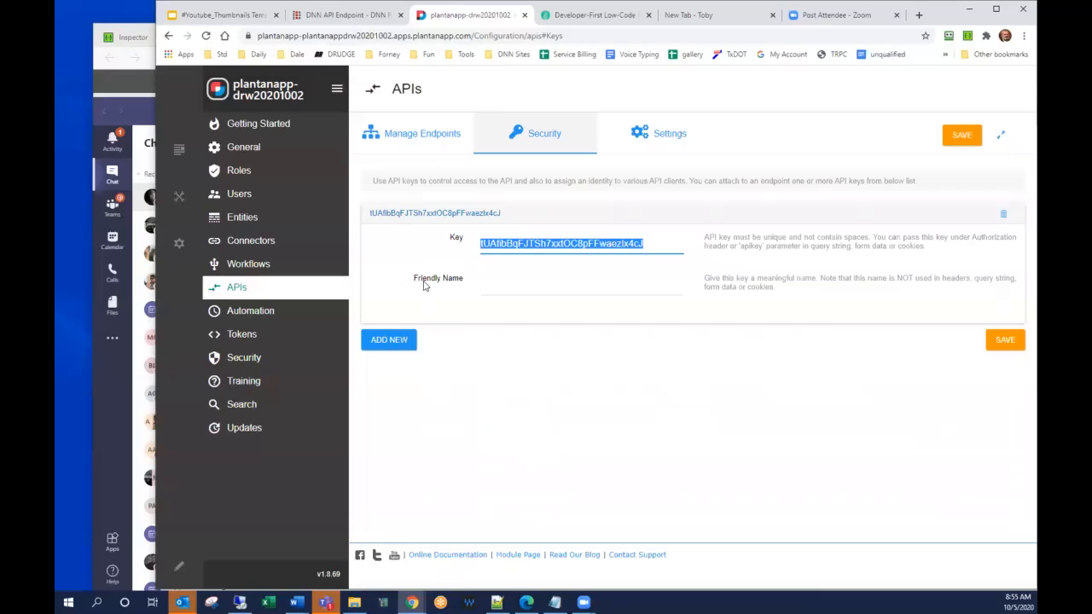
{"action": "left_click", "coordinate": [525, 292]}
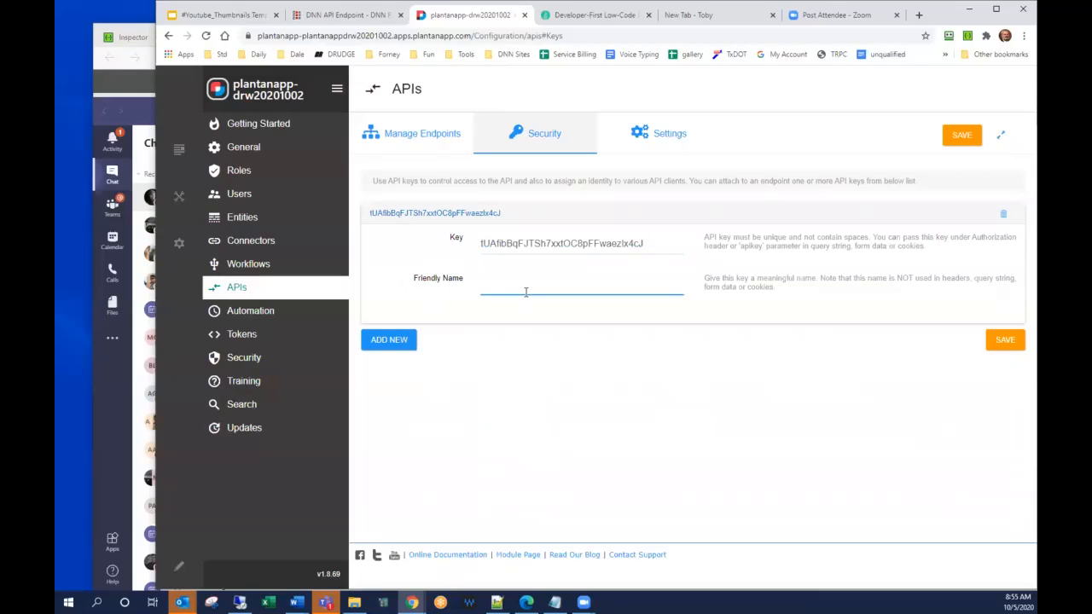
{"action": "type", "text": "API"}
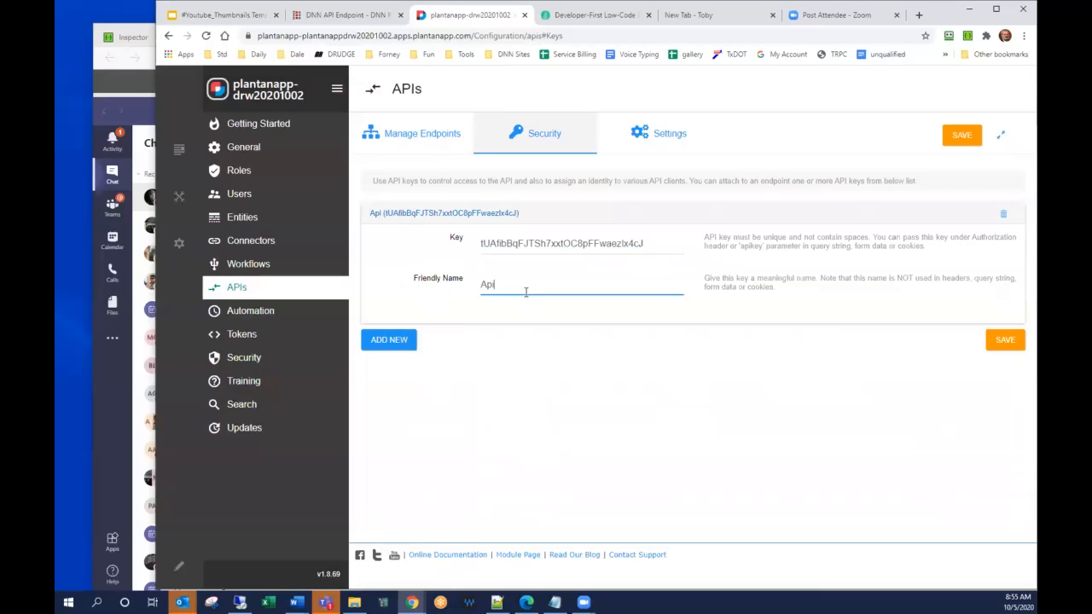
{"action": "type", "text": " Test"}
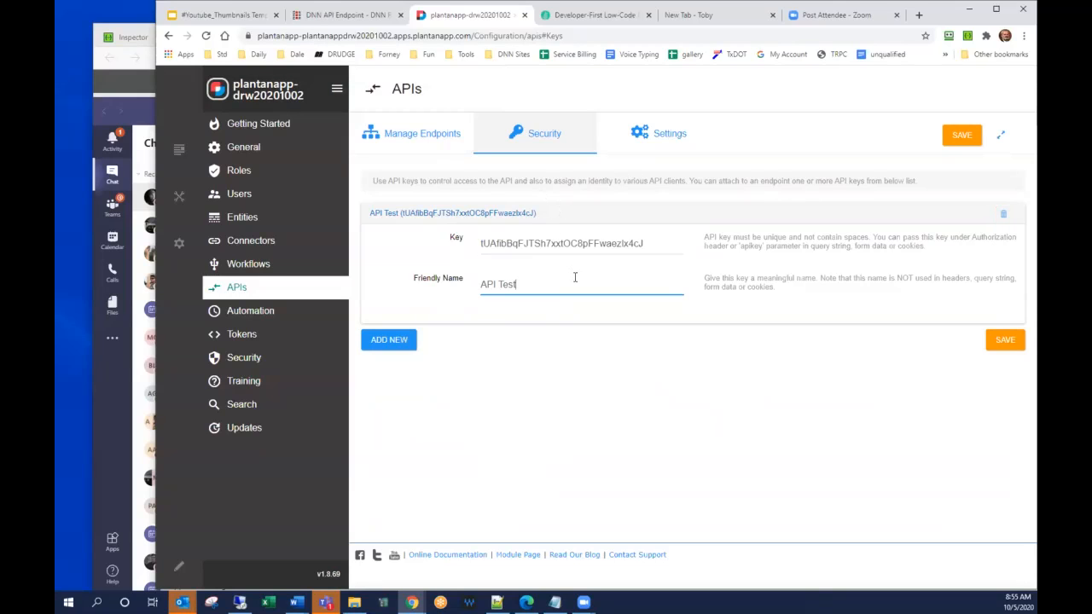
Save the new API key, restrict the GetUsers endpoint's access to the API Test key and save the endpoint.
{"action": "left_click", "coordinate": [1003, 341]}
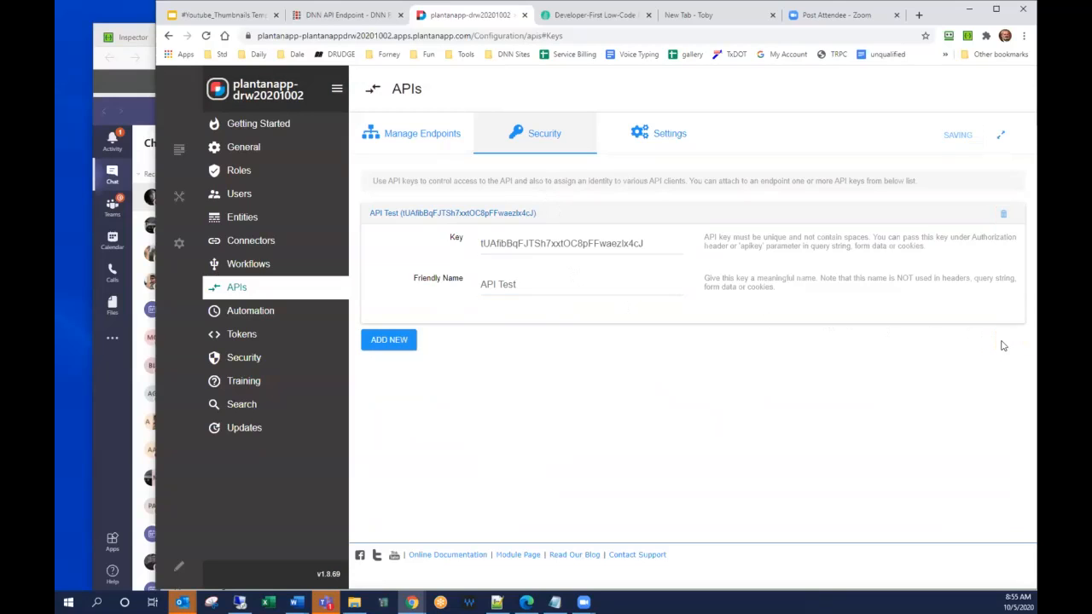
{"action": "left_click", "coordinate": [397, 137]}
{"action": "left_click", "coordinate": [396, 316]}
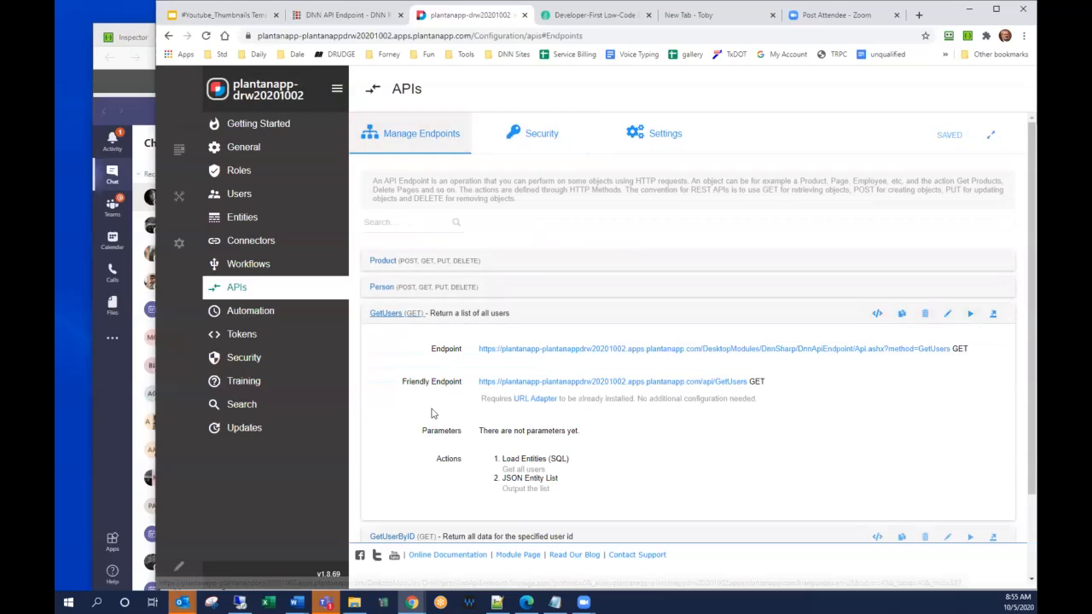
{"action": "left_click", "coordinate": [948, 316]}
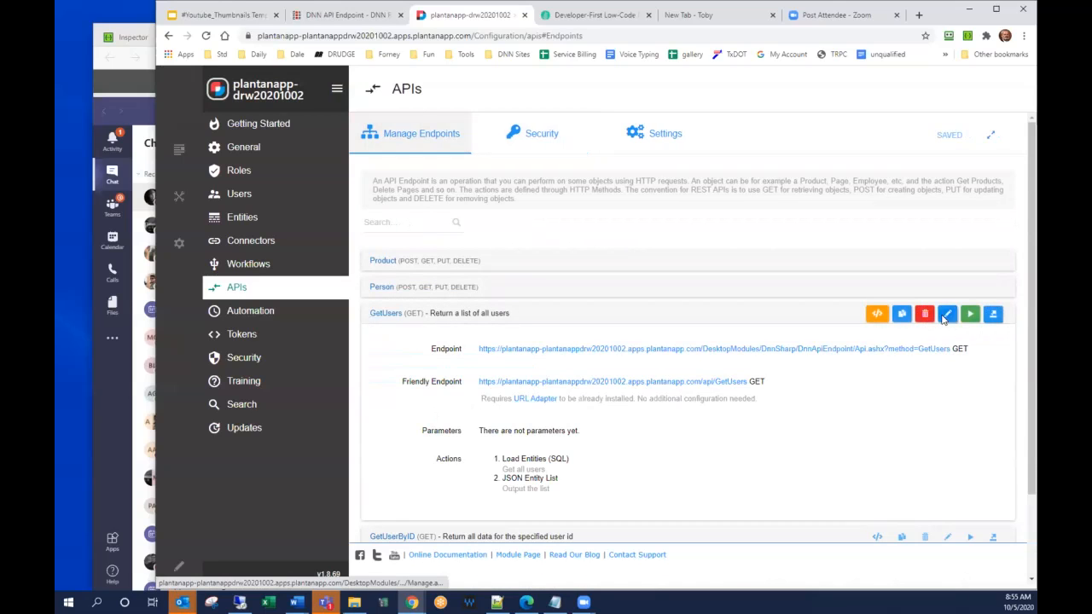
{"action": "scroll", "coordinate": [941, 316], "scroll_direction": "down", "scroll_amount": 10}
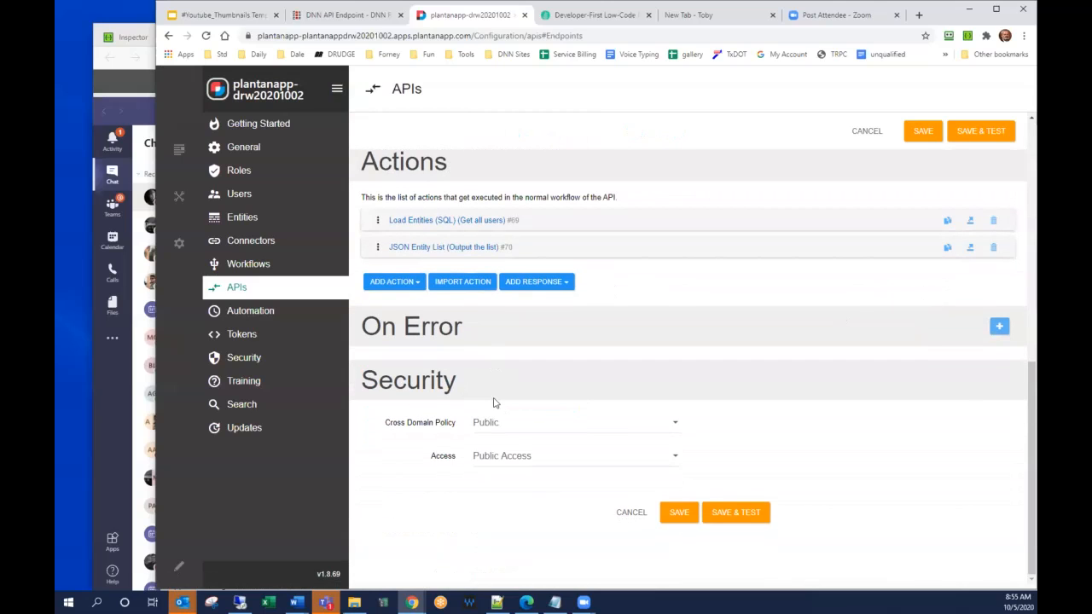
{"action": "left_click", "coordinate": [500, 455]}
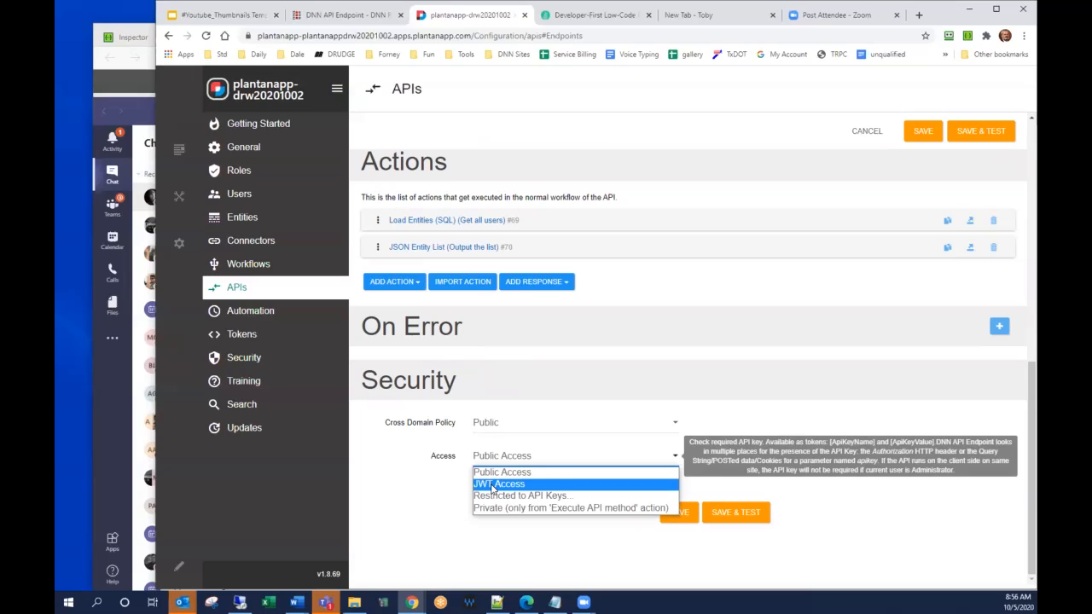
{"action": "left_click", "coordinate": [493, 496]}
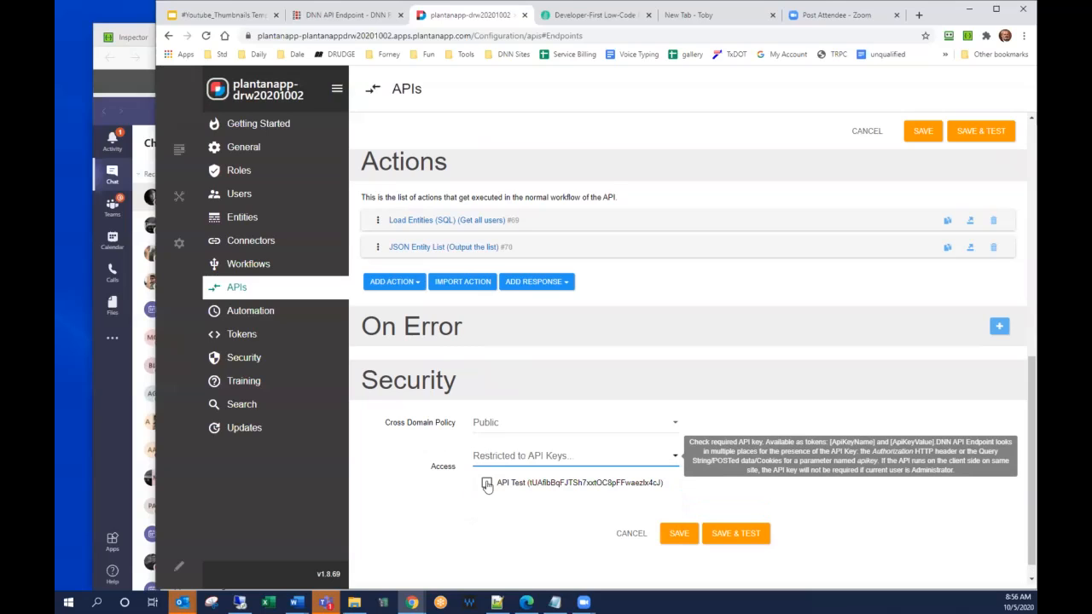
{"action": "left_click", "coordinate": [487, 484]}
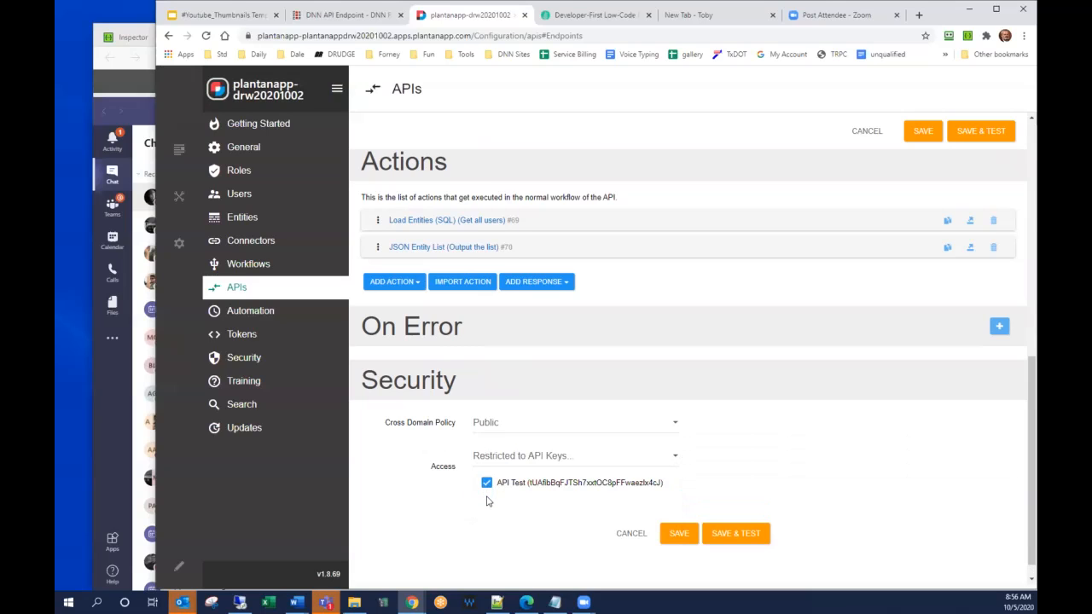
{"action": "left_click", "coordinate": [678, 534]}
Restrict the GetUserByID endpoint's access to API keys with API Test selected, and save the endpoint.
{"action": "left_click", "coordinate": [393, 340]}
{"action": "scroll", "coordinate": [485, 383], "scroll_direction": "down", "scroll_amount": 2}
{"action": "left_click", "coordinate": [948, 193]}
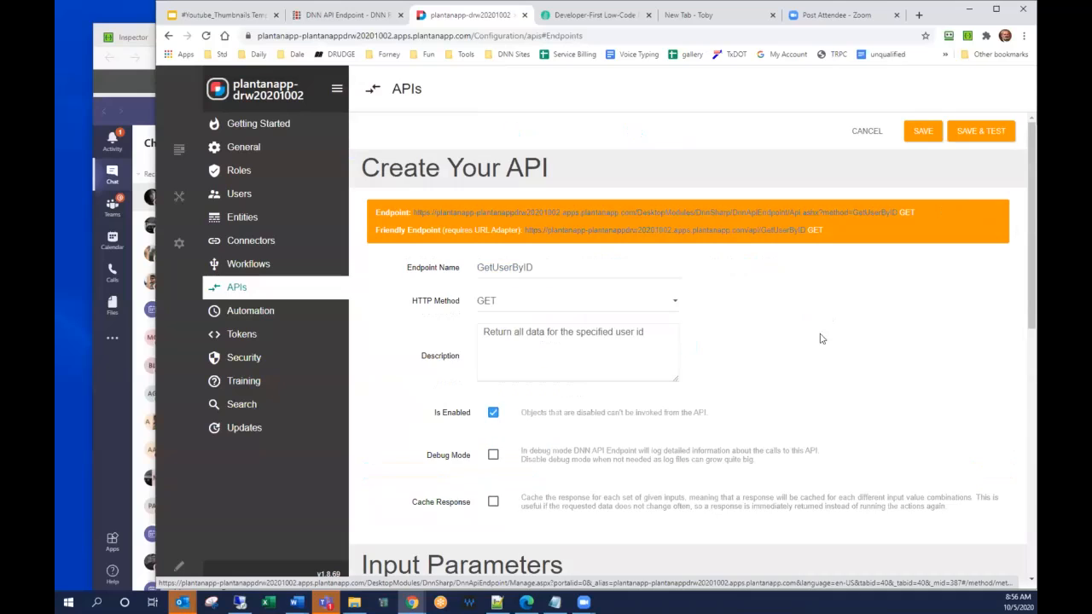
{"action": "scroll", "coordinate": [727, 388], "scroll_direction": "down", "scroll_amount": 10}
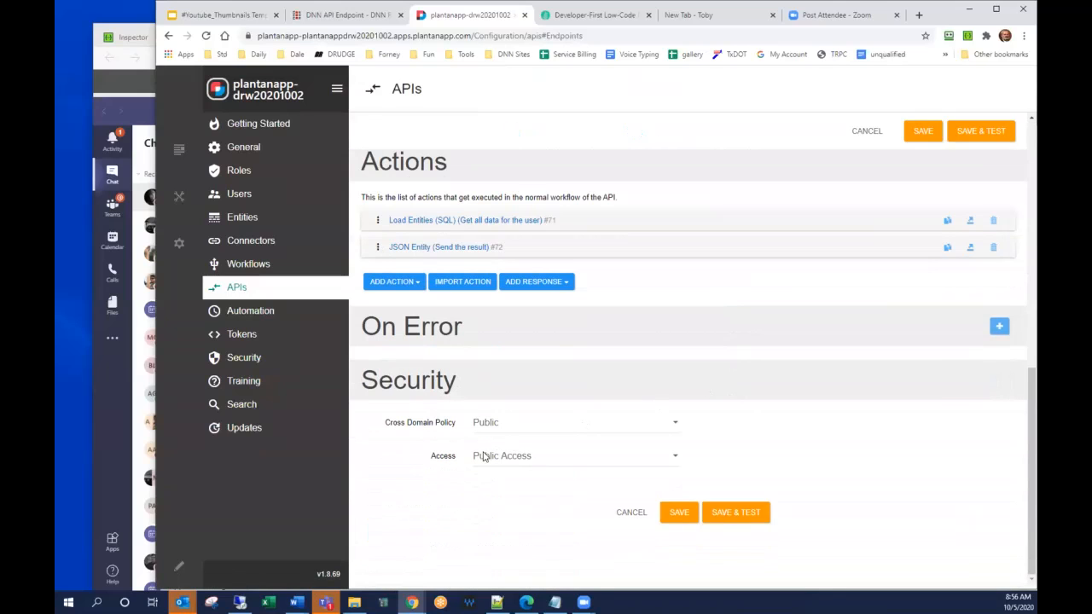
{"action": "left_click", "coordinate": [482, 455]}
{"action": "left_click", "coordinate": [521, 496]}
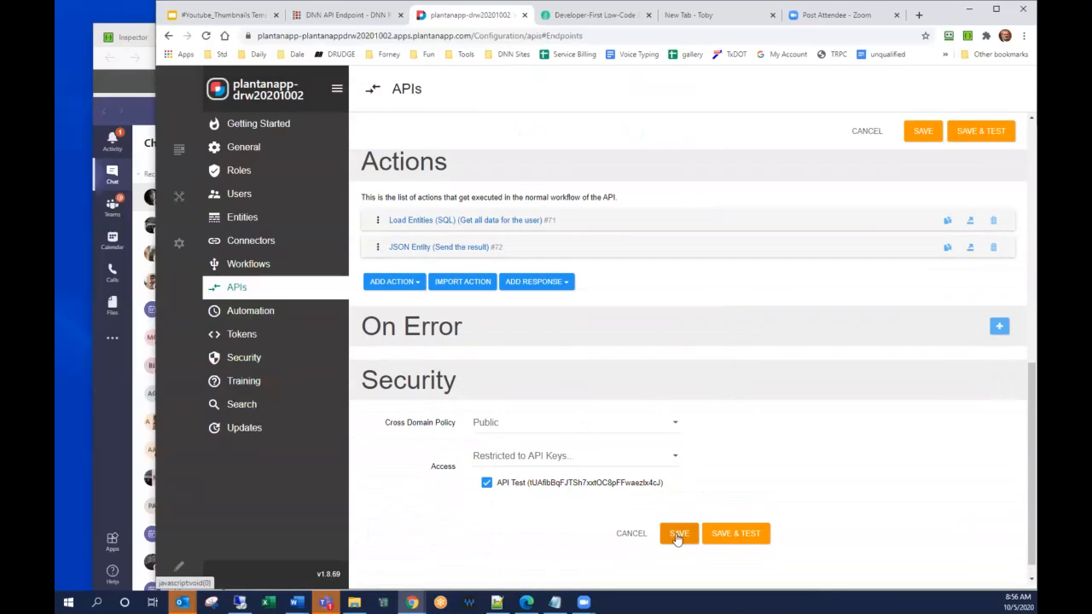
{"action": "left_click", "coordinate": [678, 535]}
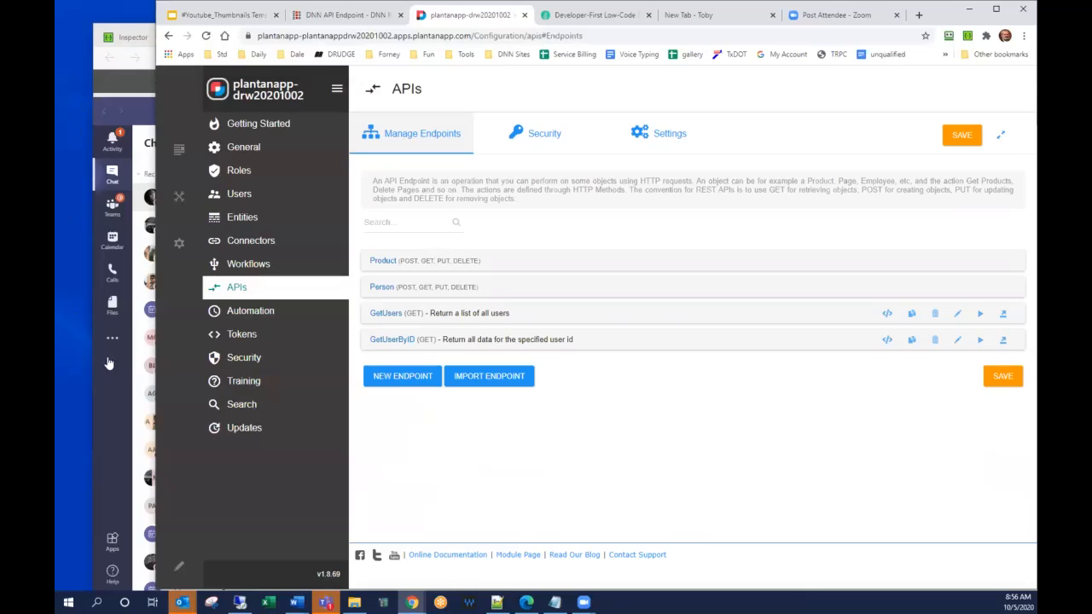
Copy the friendly endpoint address of GetUsers from Plant an App's endpoint list.
{"action": "left_click", "coordinate": [132, 37]}
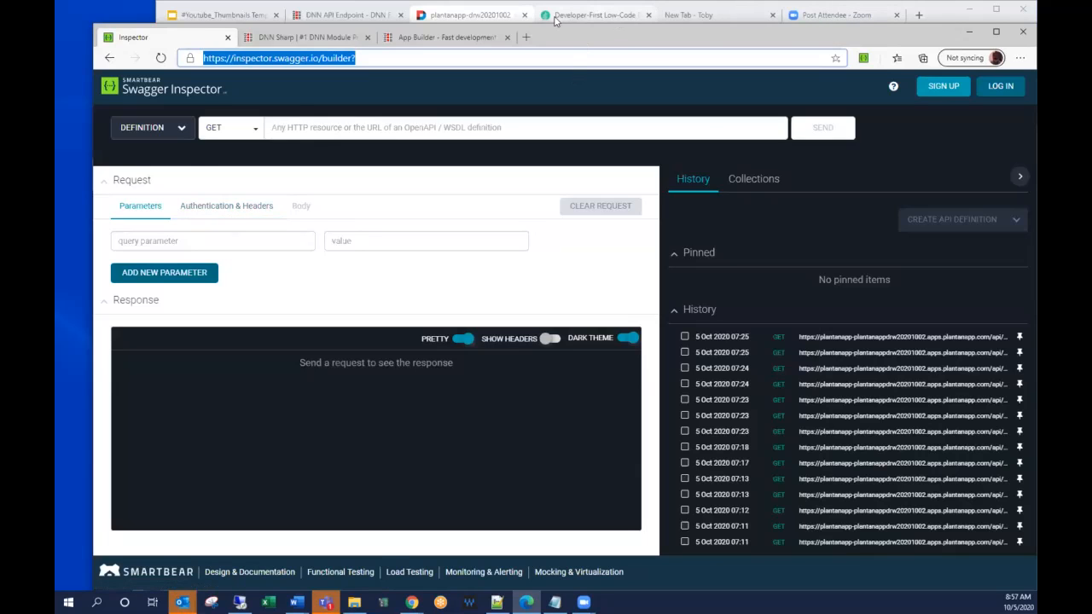
{"action": "left_click", "coordinate": [467, 15]}
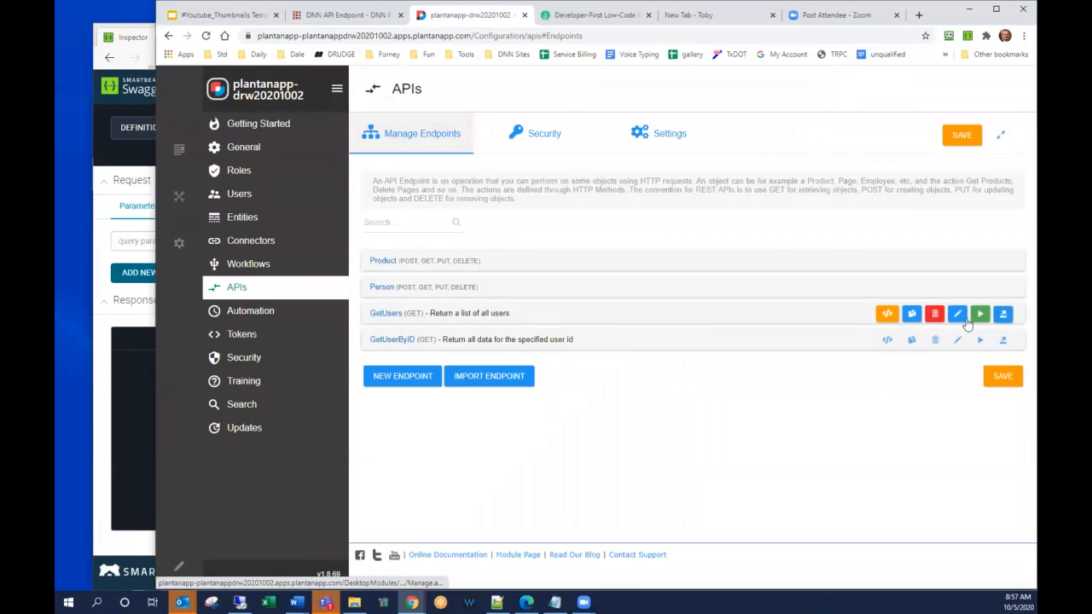
{"action": "left_click", "coordinate": [381, 316]}
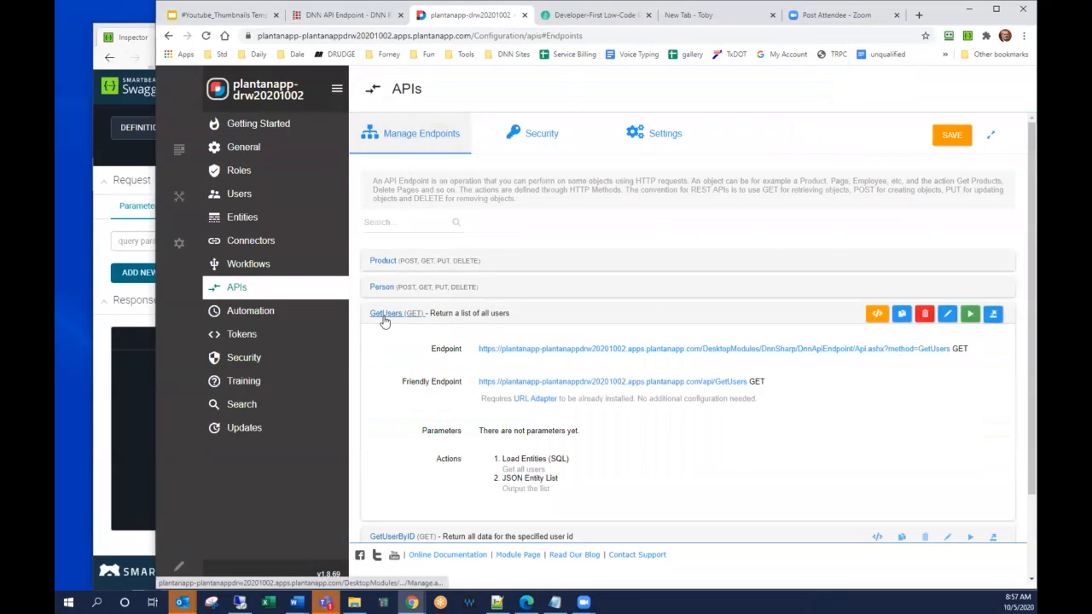
{"action": "right_click", "coordinate": [555, 388]}
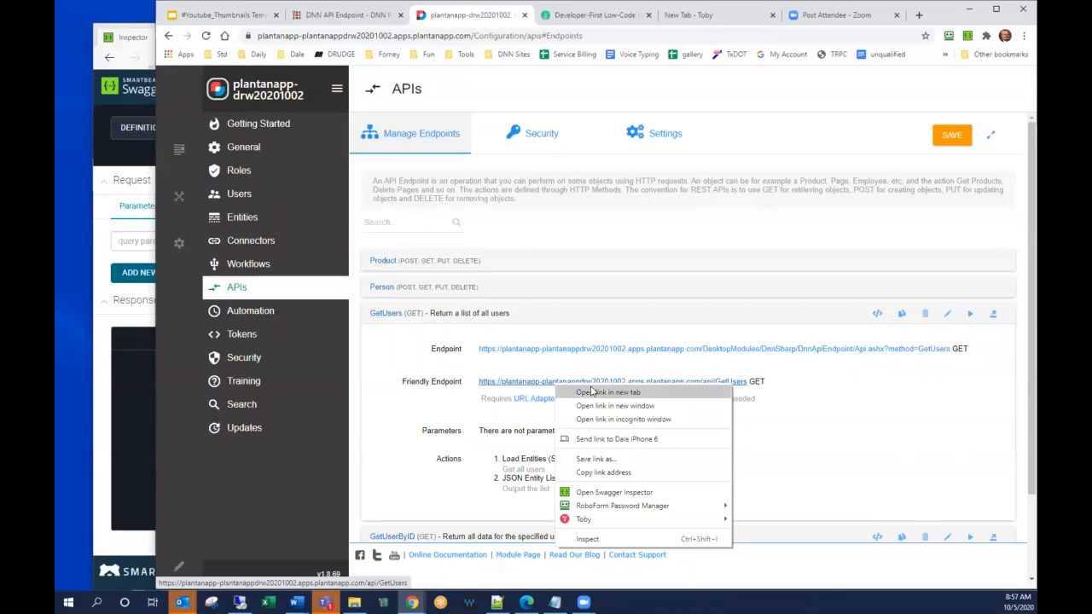
{"action": "left_click", "coordinate": [597, 472]}
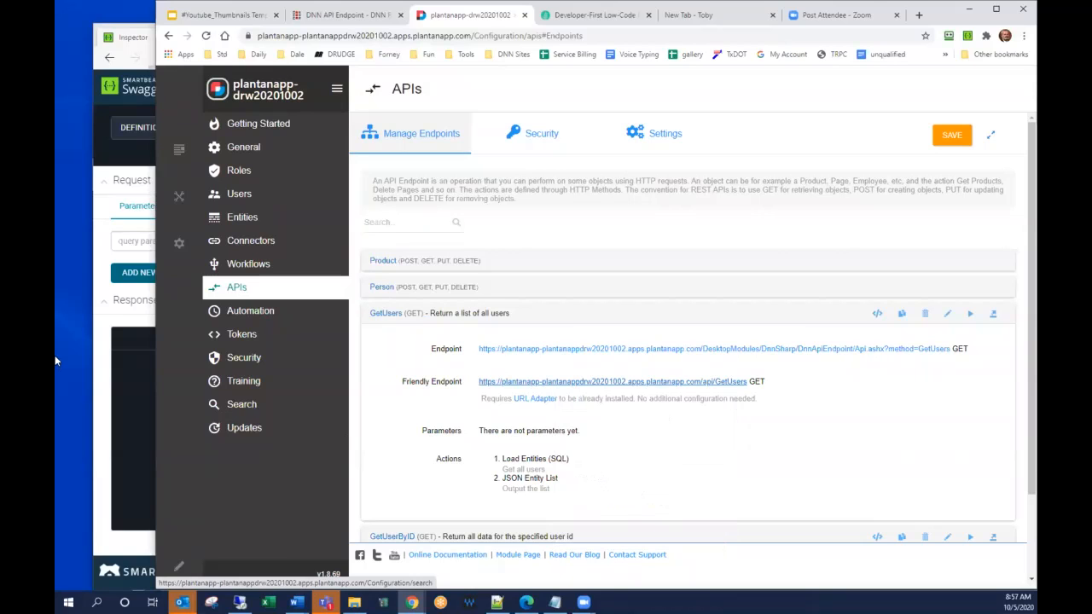
Switch to Swagger Inspector and send a GET request without authentication to the copied GetUsers address.
{"action": "left_click", "coordinate": [100, 344]}
{"action": "left_click", "coordinate": [336, 126]}
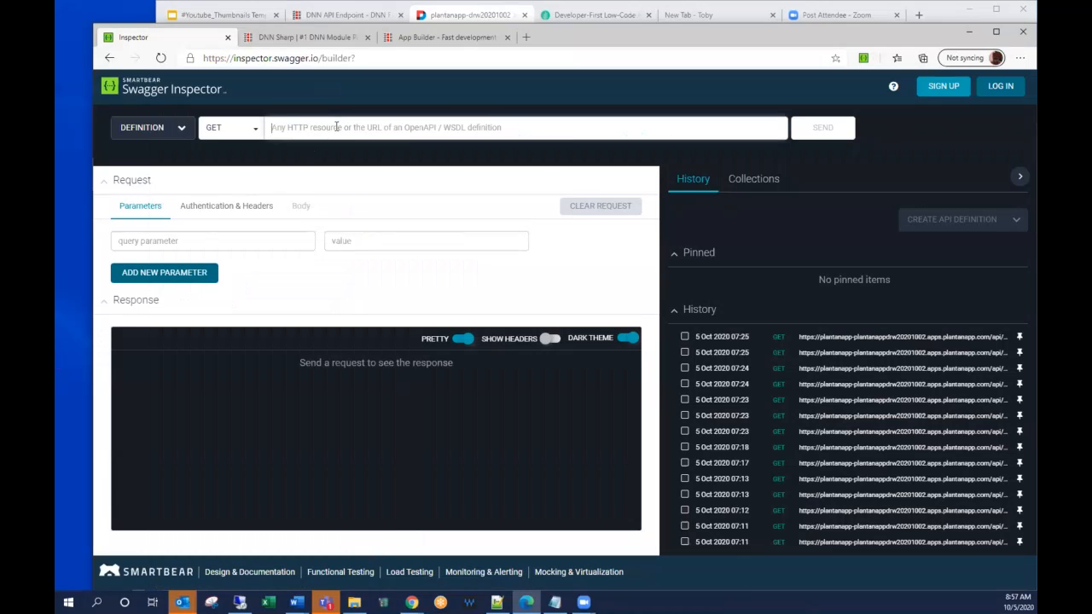
{"action": "key", "text": "ctrl+v"}
{"action": "left_click", "coordinate": [822, 129]}
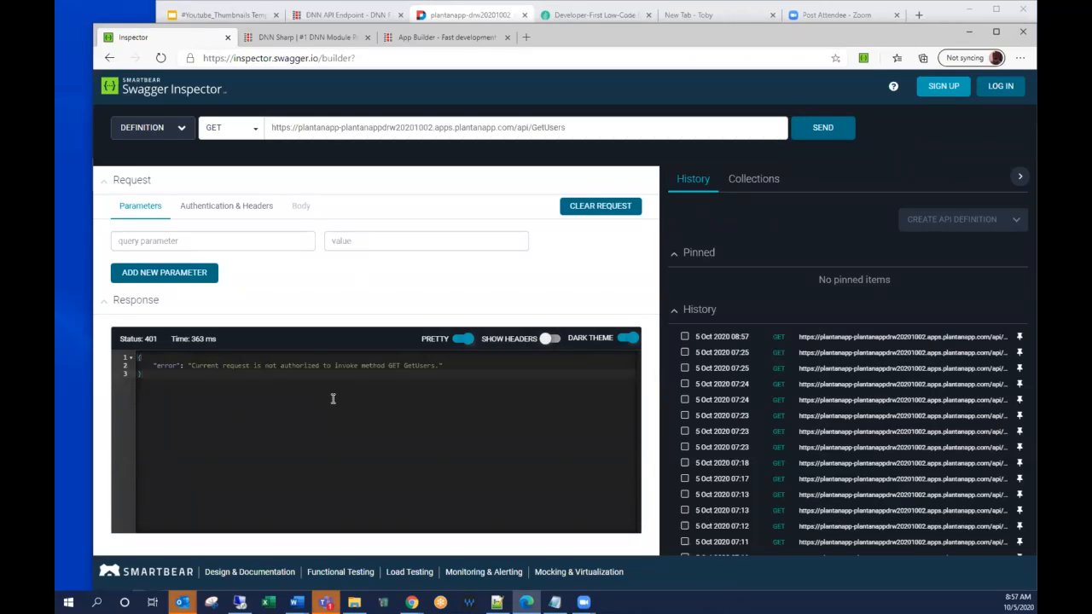
Add a request header named Authorization to the GetUsers request.
{"action": "left_click", "coordinate": [225, 209]}
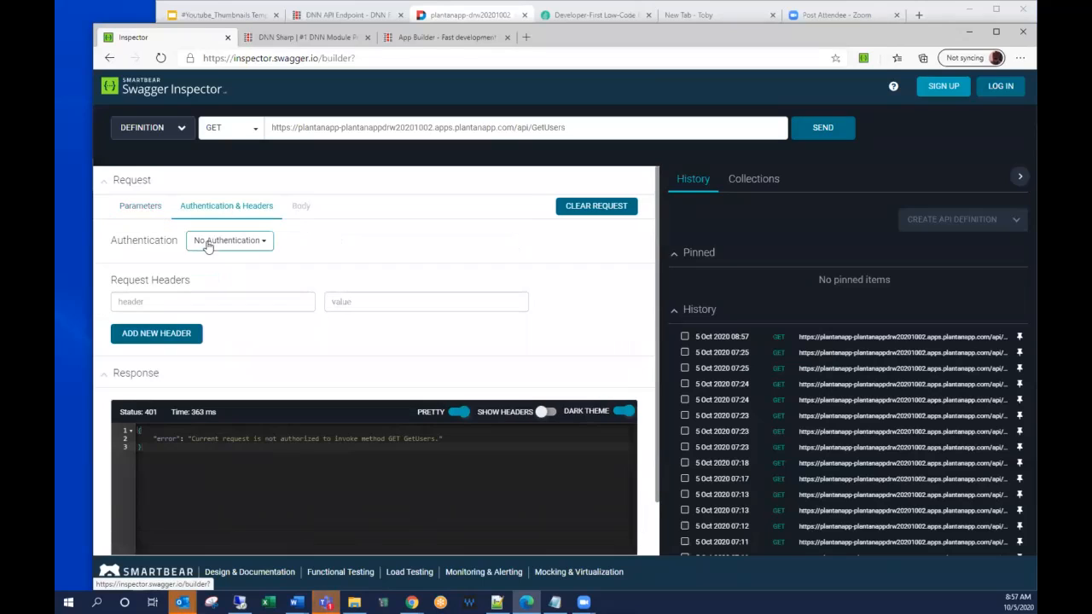
{"action": "left_click", "coordinate": [186, 300]}
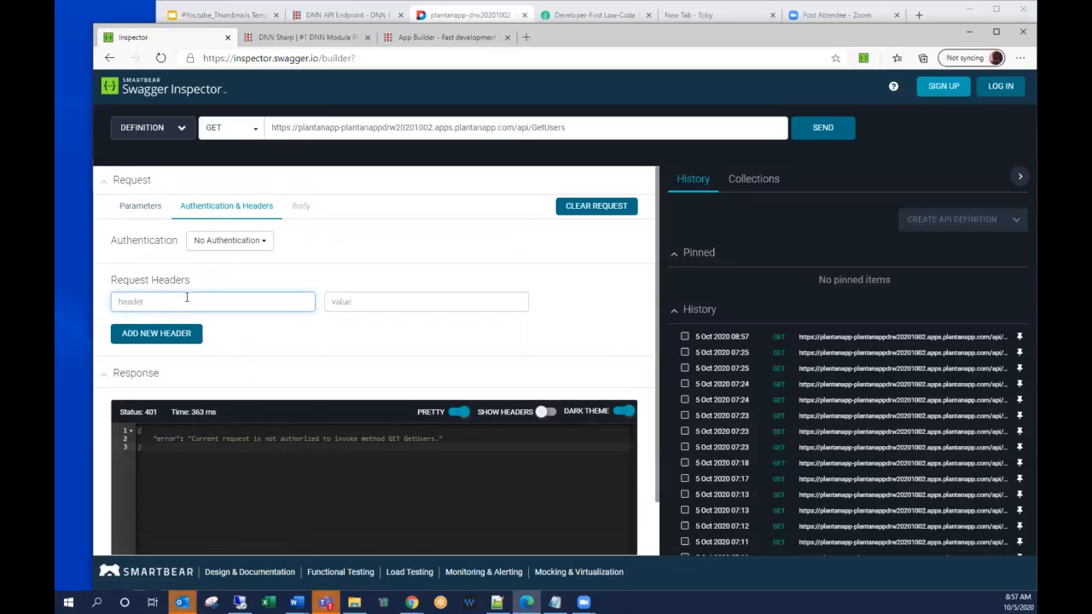
{"action": "type", "text": "Authorization"}
{"action": "key", "text": "Tab"}
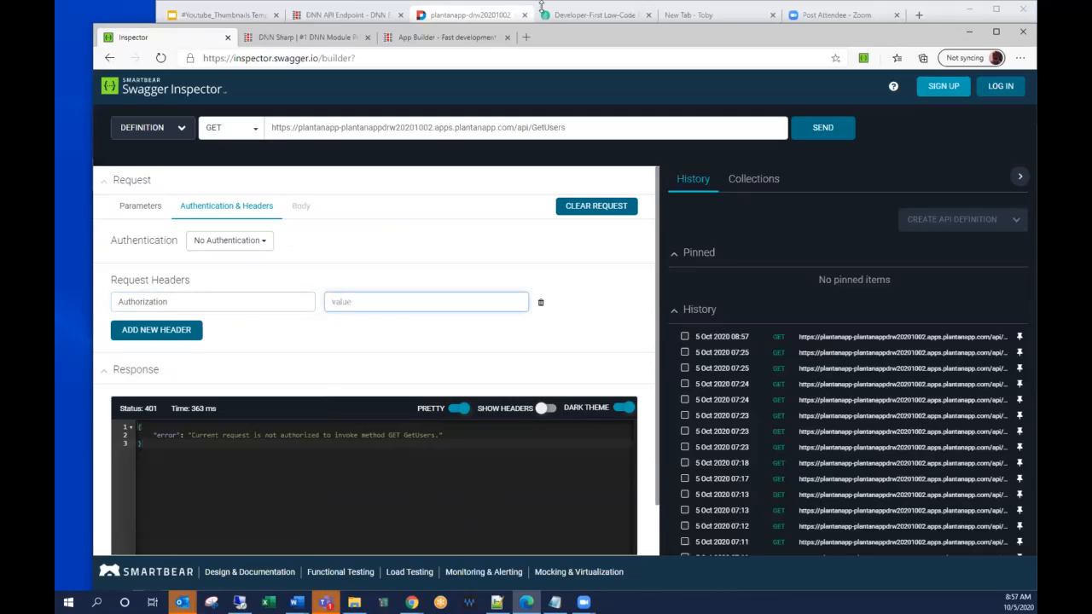
Copy the API Test key from Plant an App, paste the API key as the Authorization header's value in Swagger Inspector and resend the request.
{"action": "left_click", "coordinate": [449, 12]}
{"action": "left_click", "coordinate": [544, 136]}
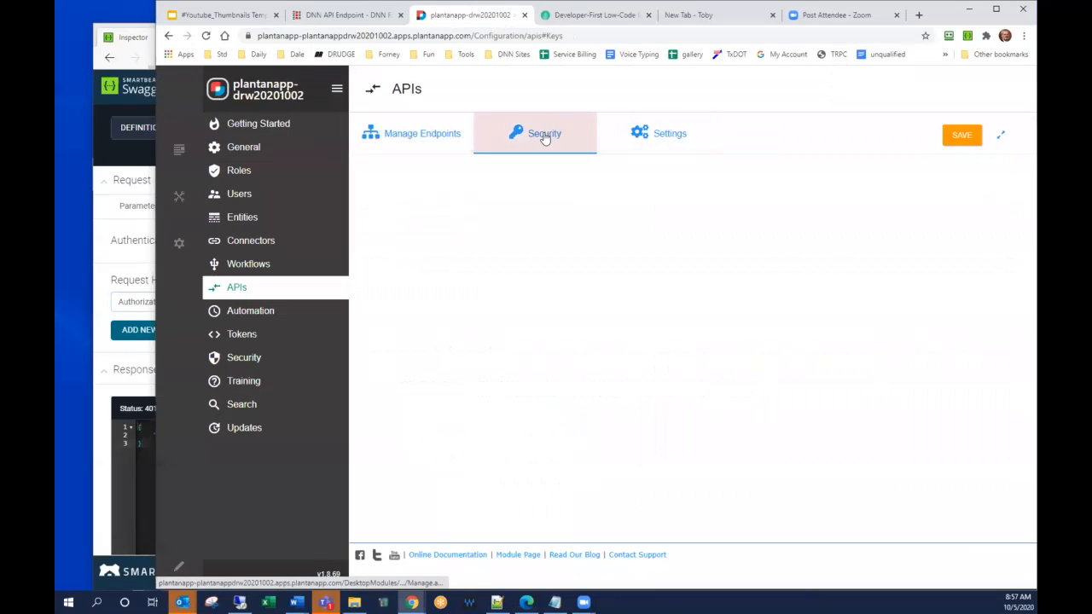
{"action": "left_click", "coordinate": [434, 213]}
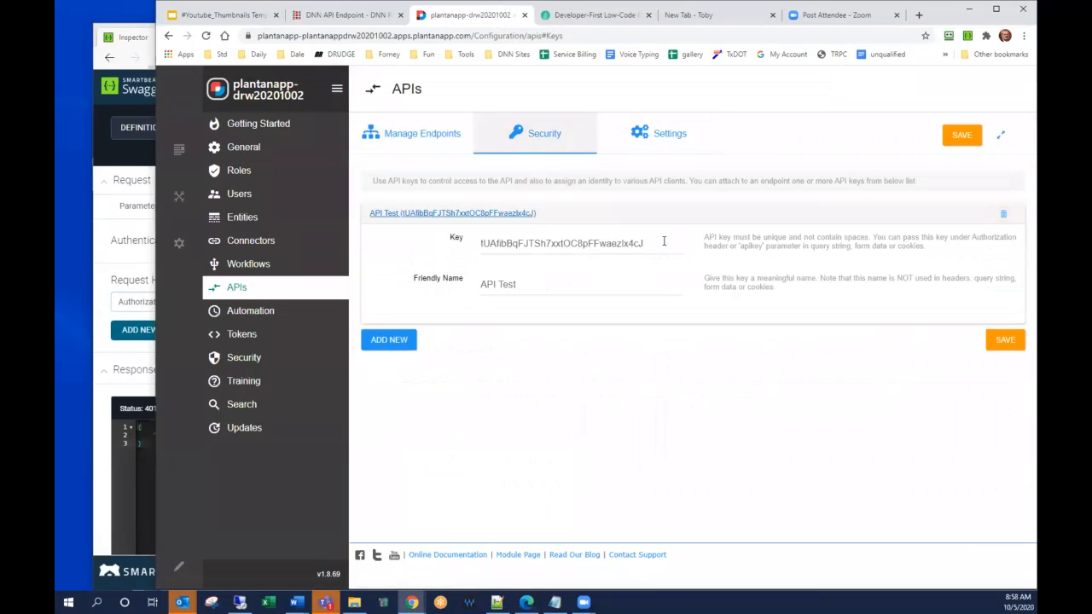
{"action": "double_click", "coordinate": [664, 242]}
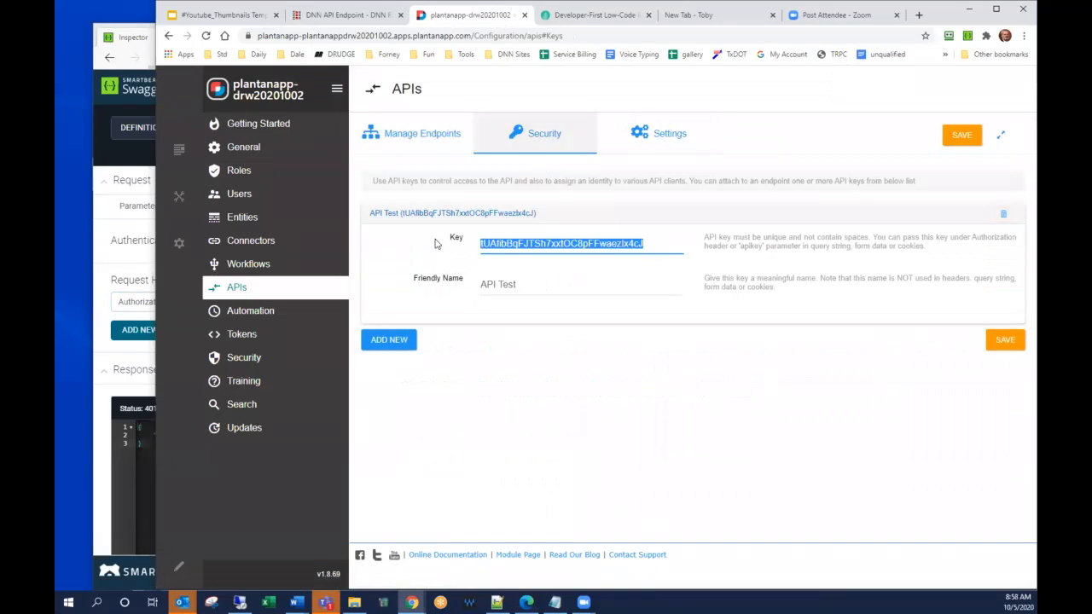
{"action": "left_click", "coordinate": [104, 337]}
{"action": "left_click", "coordinate": [364, 300]}
{"action": "key", "text": "ctrl+v"}
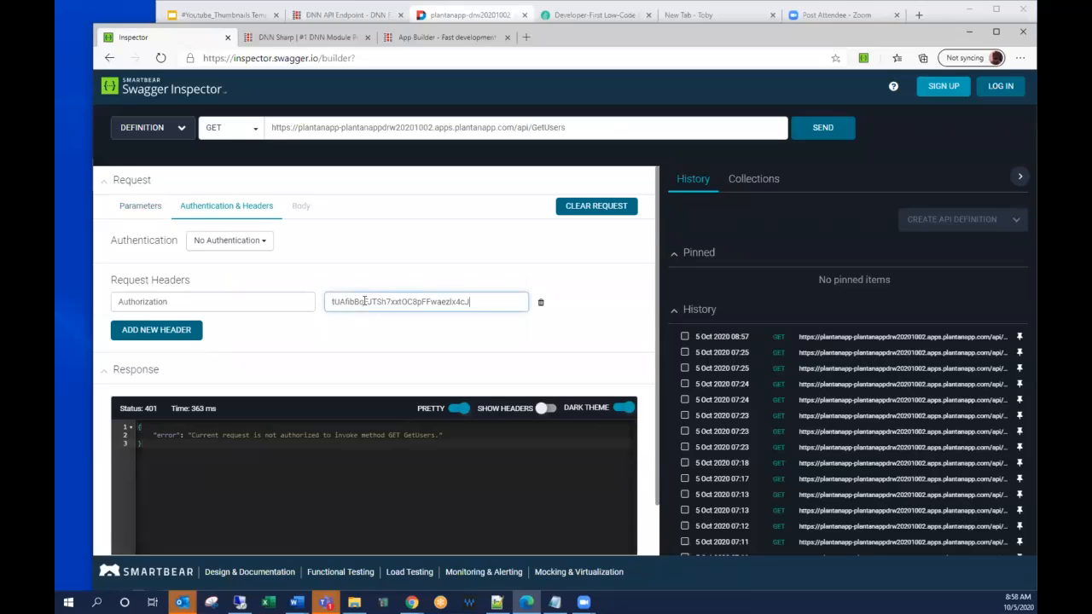
{"action": "left_click", "coordinate": [823, 127]}
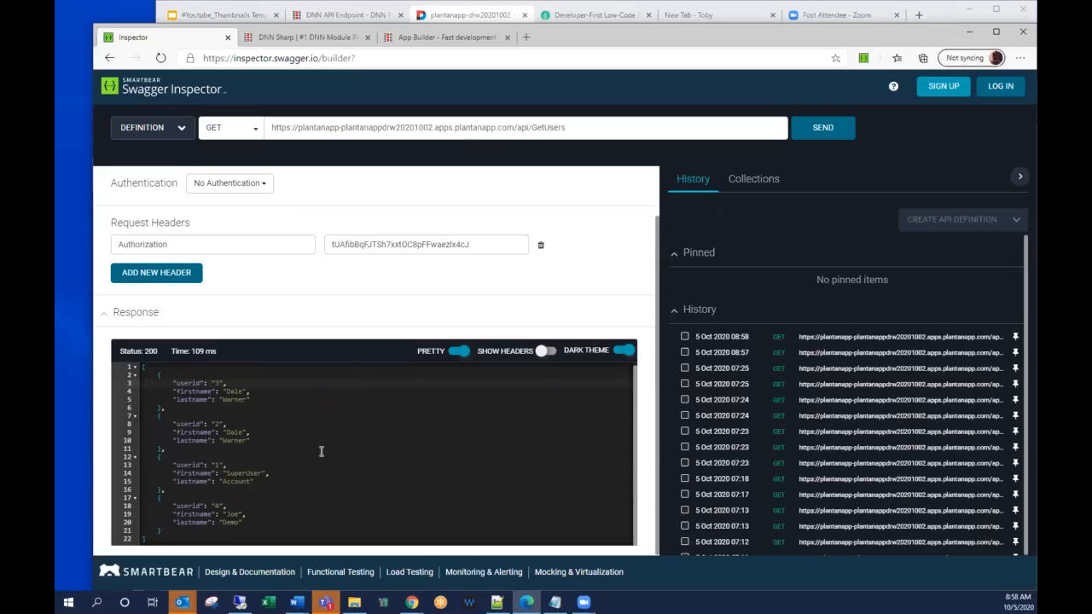
Replace the request address in Swagger Inspector with the GetUserByID friendly endpoint address copied from Plant an App.
{"action": "left_click", "coordinate": [505, 16]}
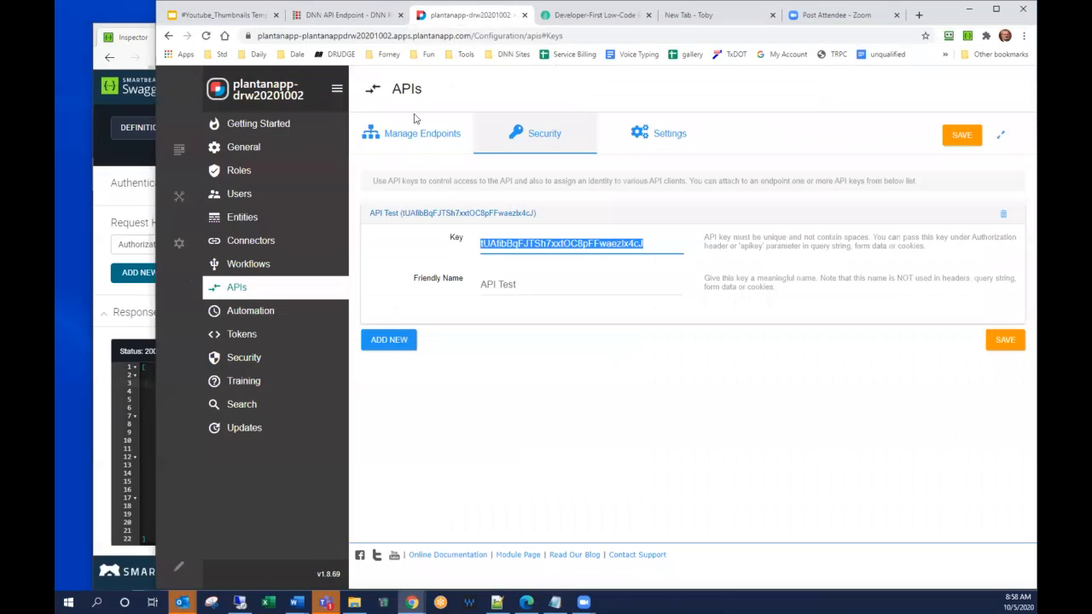
{"action": "left_click", "coordinate": [378, 137]}
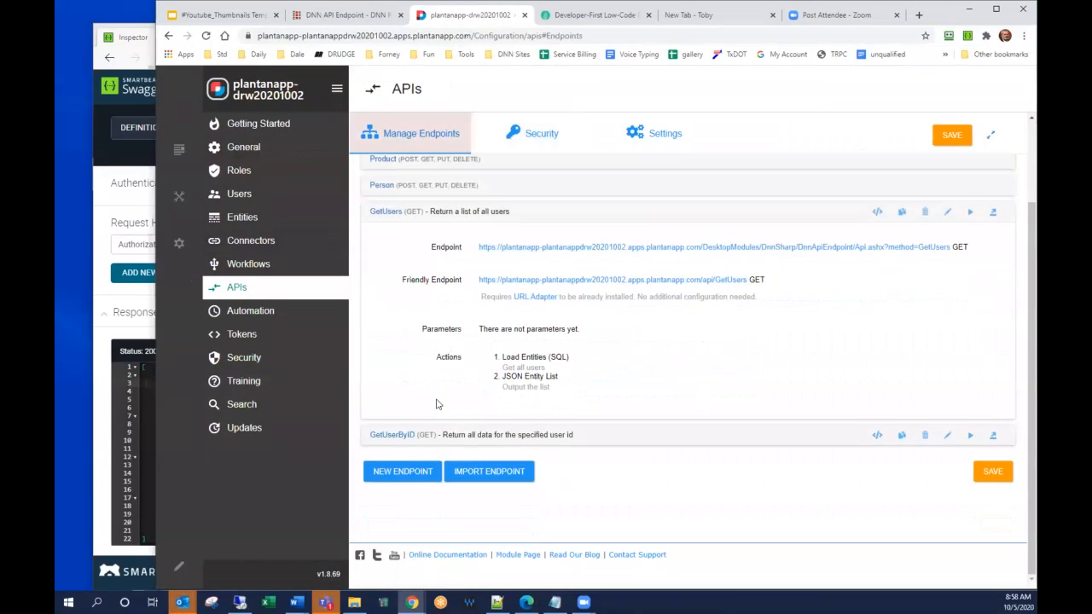
{"action": "left_click", "coordinate": [385, 436]}
{"action": "scroll", "coordinate": [426, 422], "scroll_direction": "down", "scroll_amount": 2}
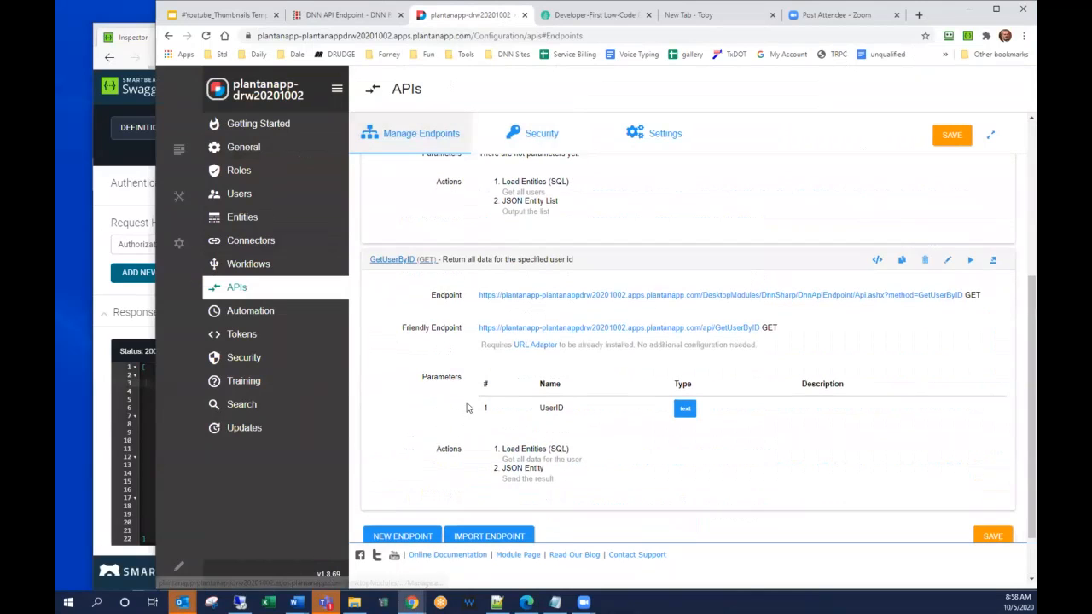
{"action": "right_click", "coordinate": [535, 333]}
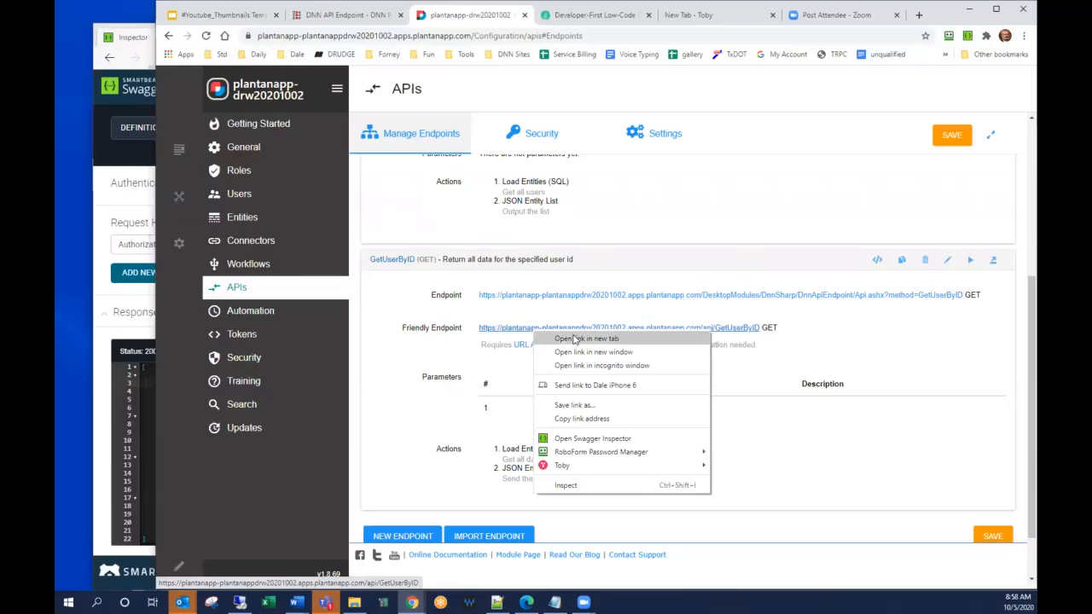
{"action": "left_click", "coordinate": [582, 419]}
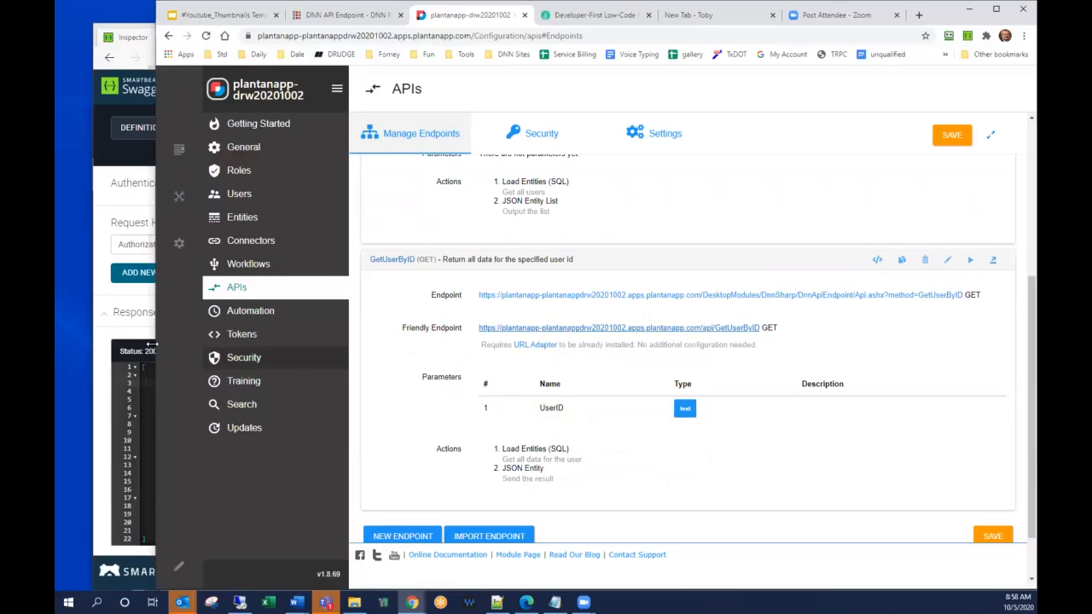
{"action": "left_click", "coordinate": [100, 341]}
{"action": "key", "text": "ctrl+a"}
{"action": "key", "text": "ctrl+v"}
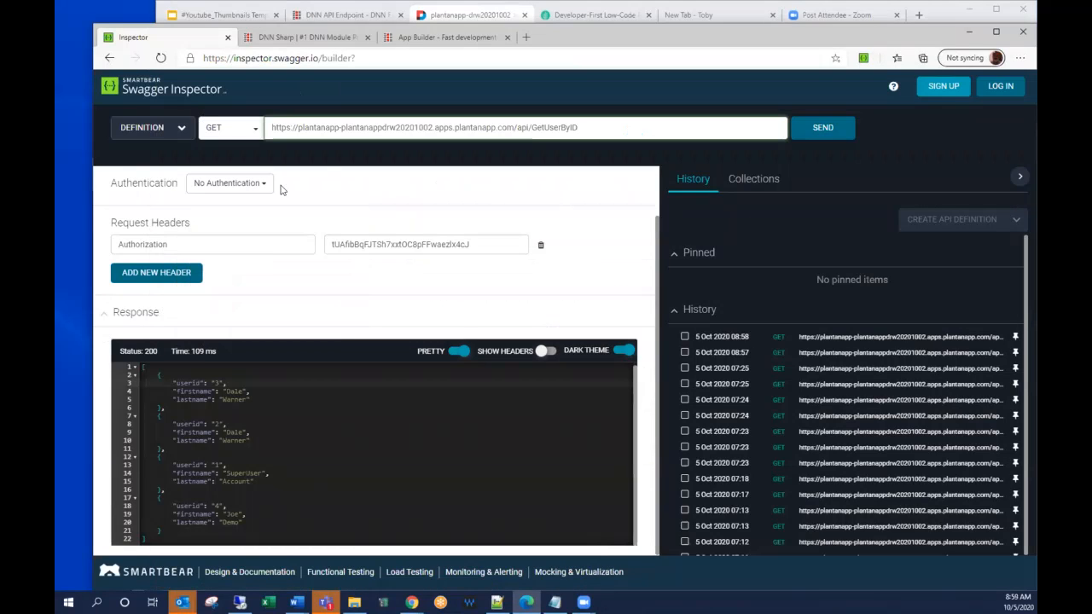
Add a request parameter named UserID with the value 4 and send the GetUserByID request.
{"action": "scroll", "coordinate": [256, 192], "scroll_direction": "up", "scroll_amount": 1}
{"action": "left_click", "coordinate": [147, 206]}
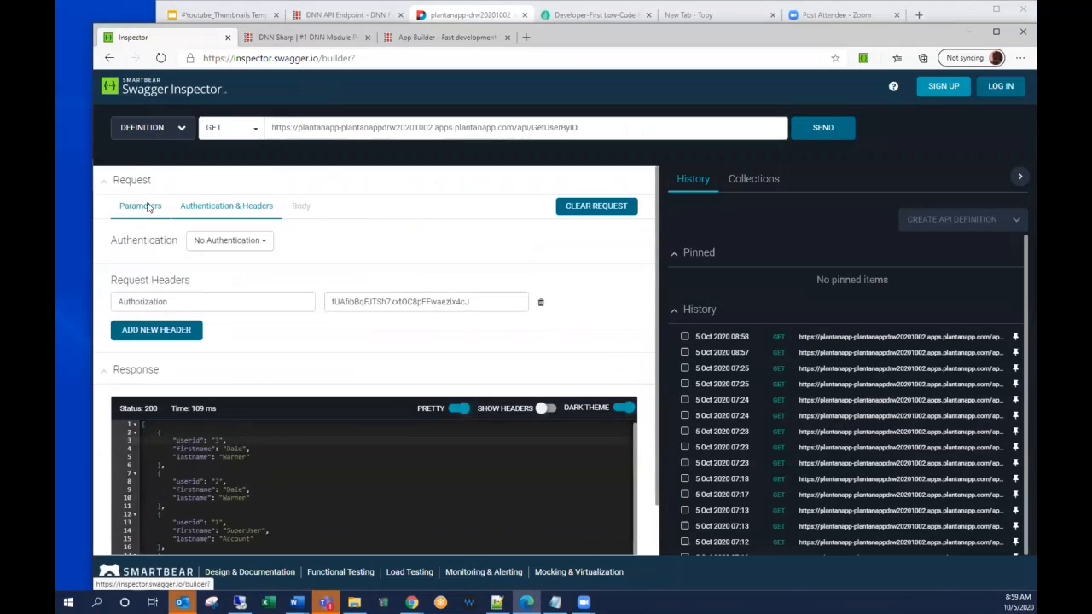
{"action": "left_click", "coordinate": [148, 239]}
{"action": "type", "text": "U"}
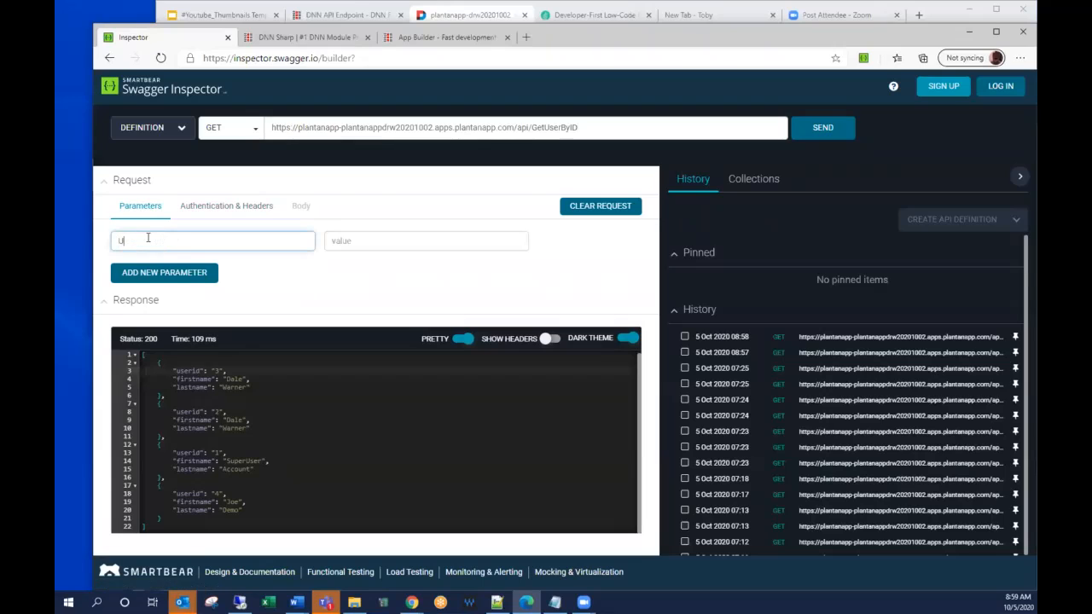
{"action": "type", "text": "serId"}
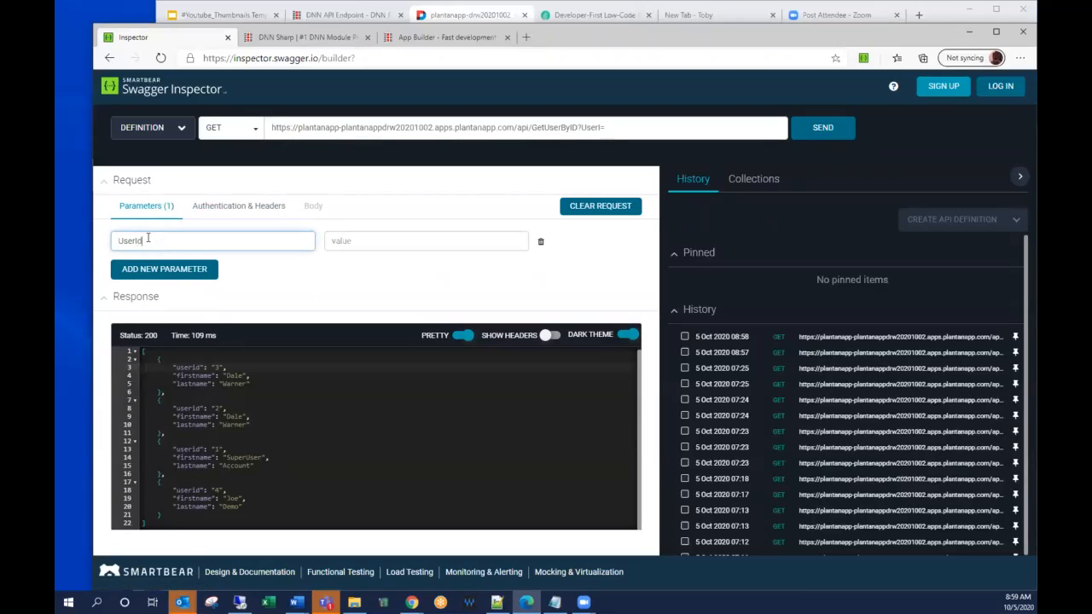
{"action": "key", "text": "BackSpace"}
{"action": "type", "text": "D"}
{"action": "key", "text": "Tab"}
{"action": "type", "text": "4"}
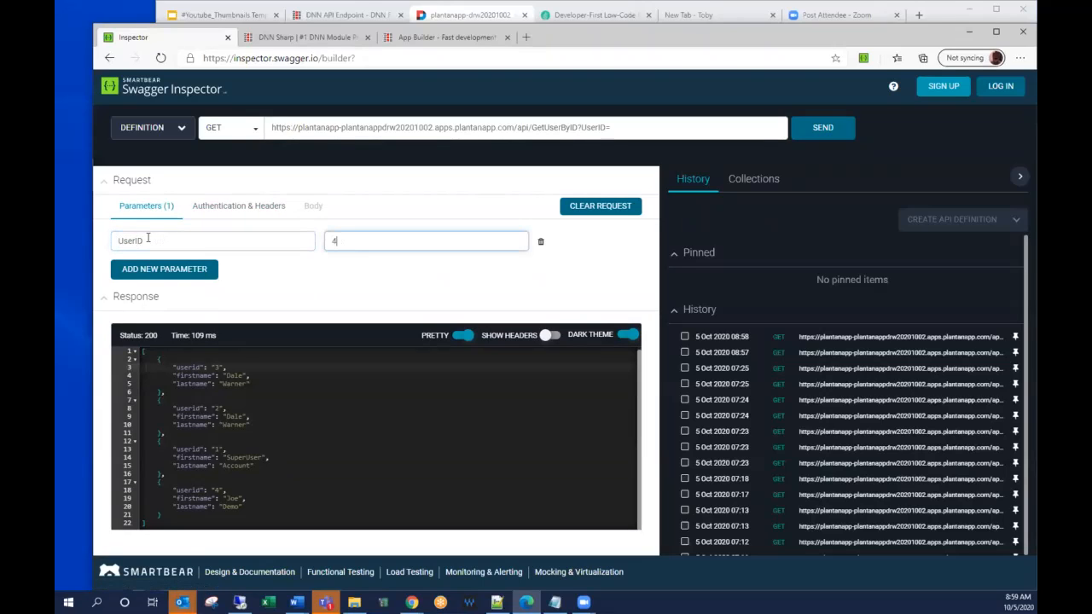
{"action": "left_click", "coordinate": [815, 127]}
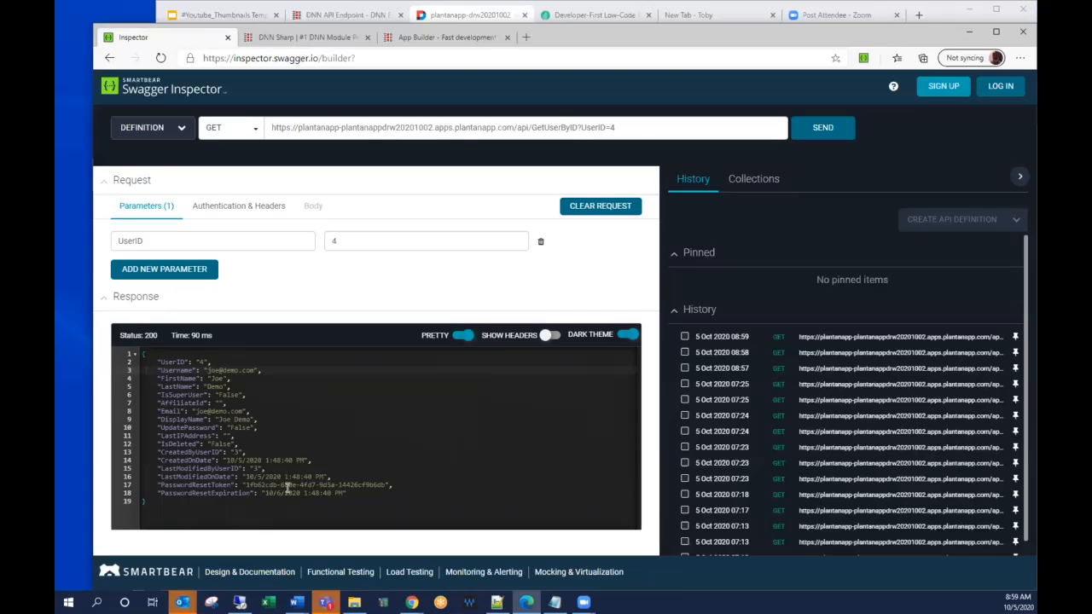
Switch to Plant an App to view the API Test key's details, and return to Swagger Inspector to view the request's authentication headers.
{"action": "key", "text": "alt+Tab"}
{"action": "left_click", "coordinate": [942, 138]}
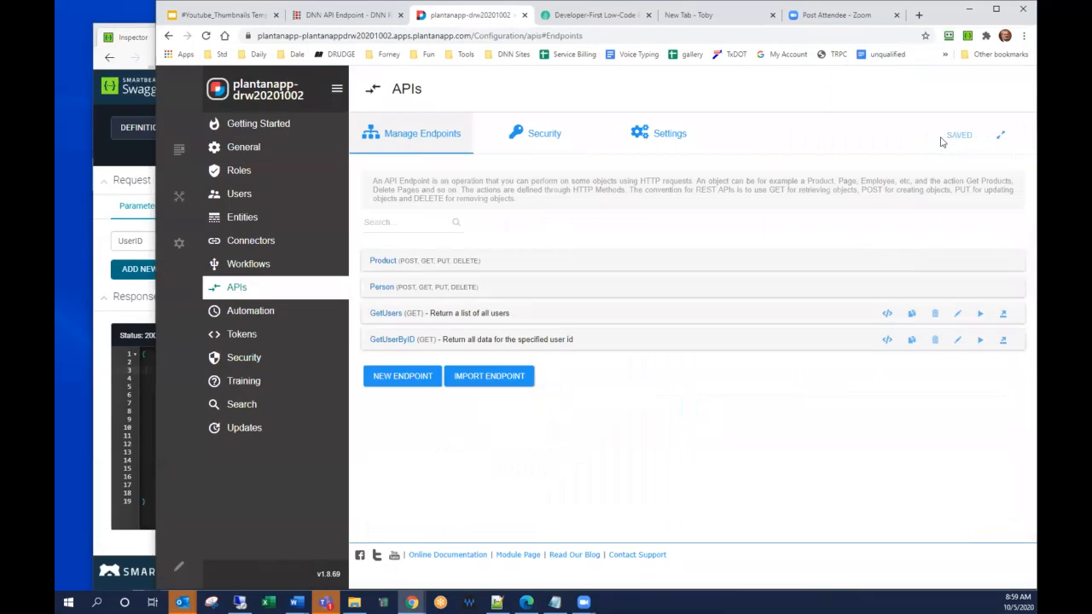
{"action": "left_click", "coordinate": [544, 135]}
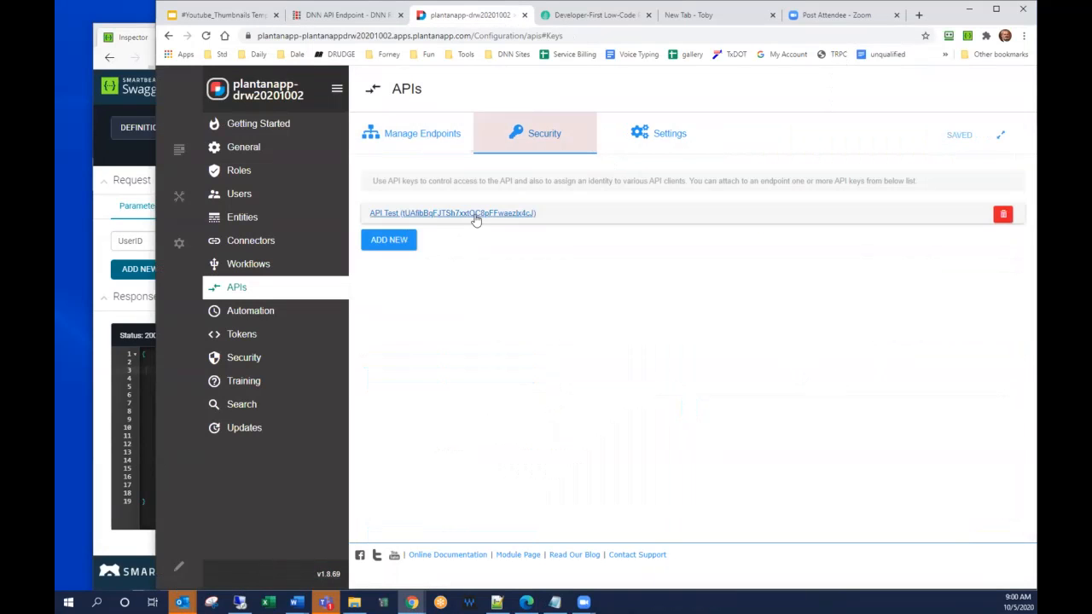
{"action": "left_click", "coordinate": [476, 215]}
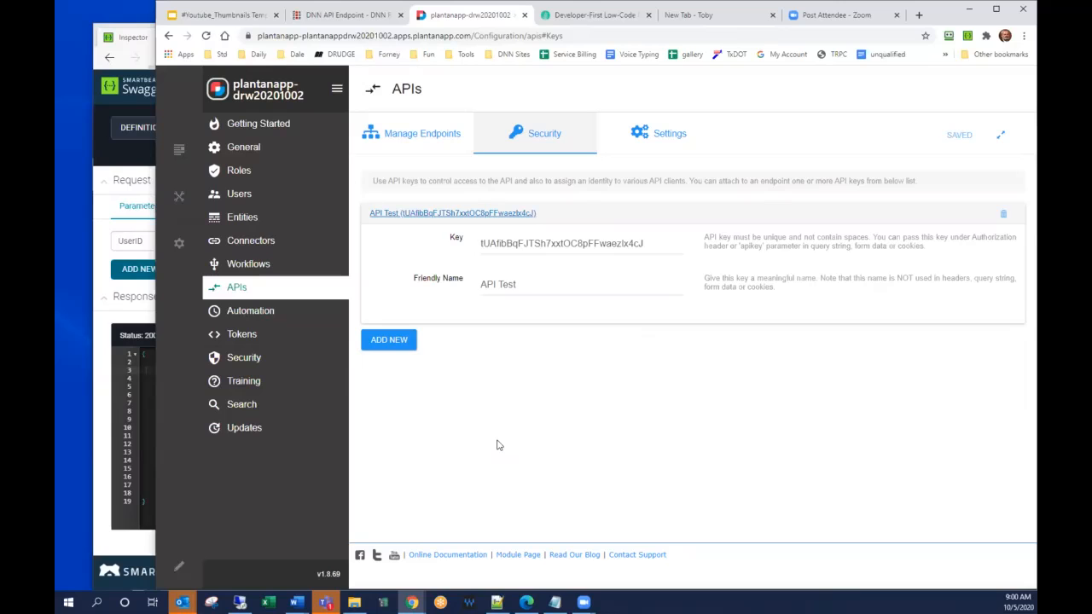
{"action": "left_click", "coordinate": [99, 371]}
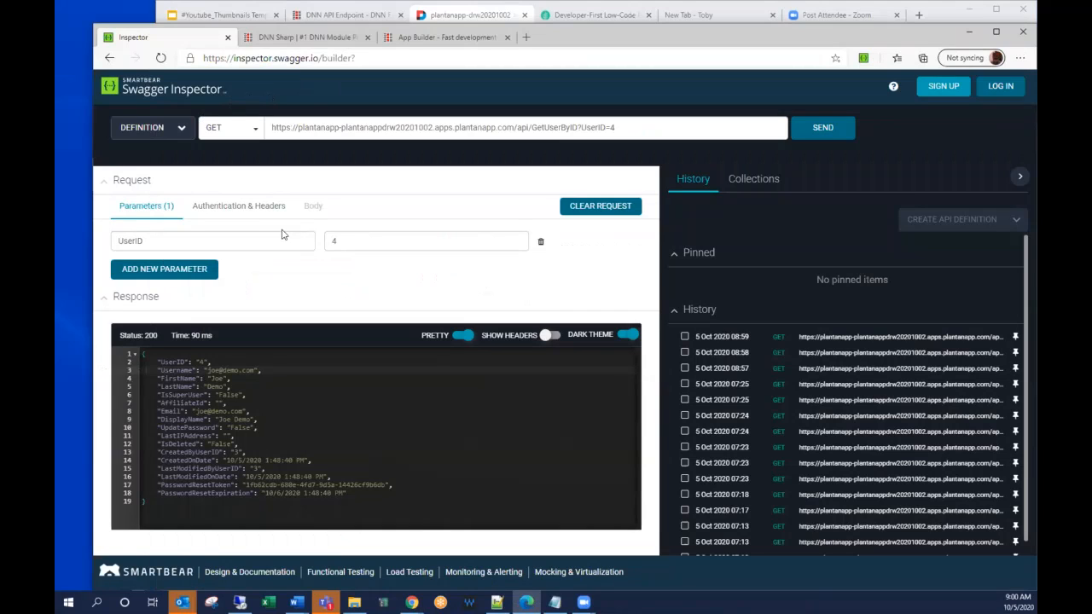
{"action": "left_click", "coordinate": [267, 207]}
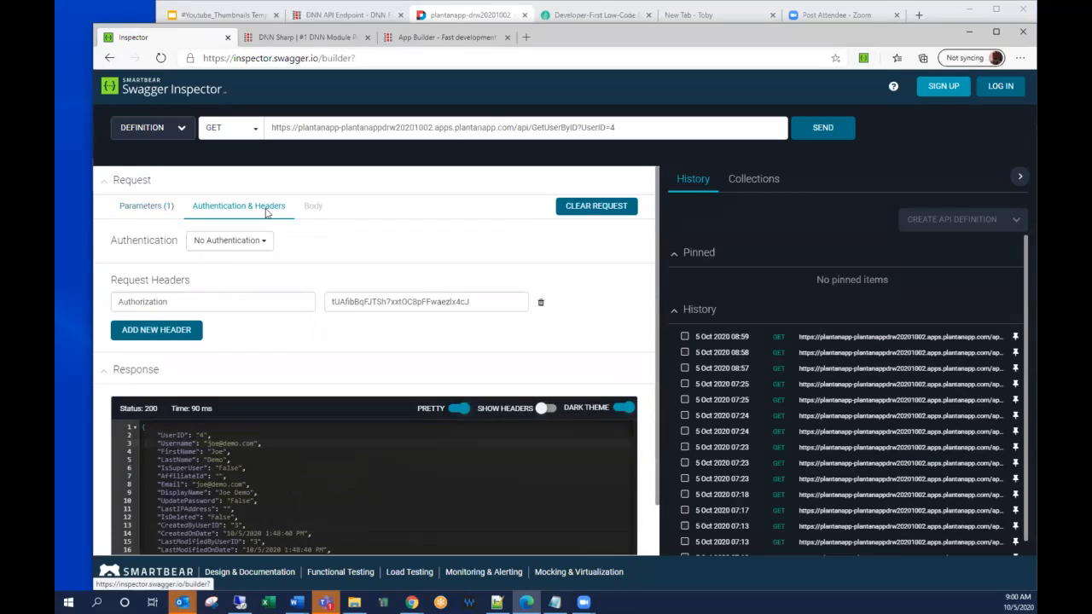